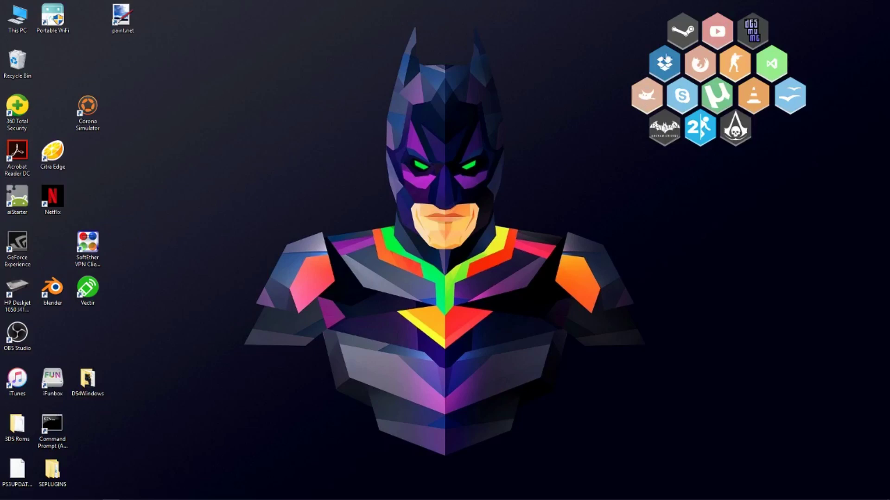
- Test-launch GIMP from the honeycomb skin, then inspect the Honeycomb folder in Rainmeter's skin manager
click(648, 96)
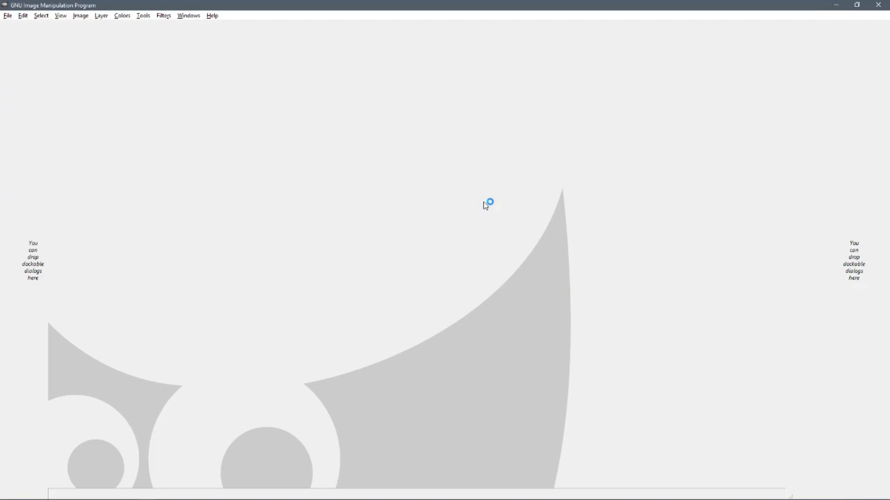
click(874, 5)
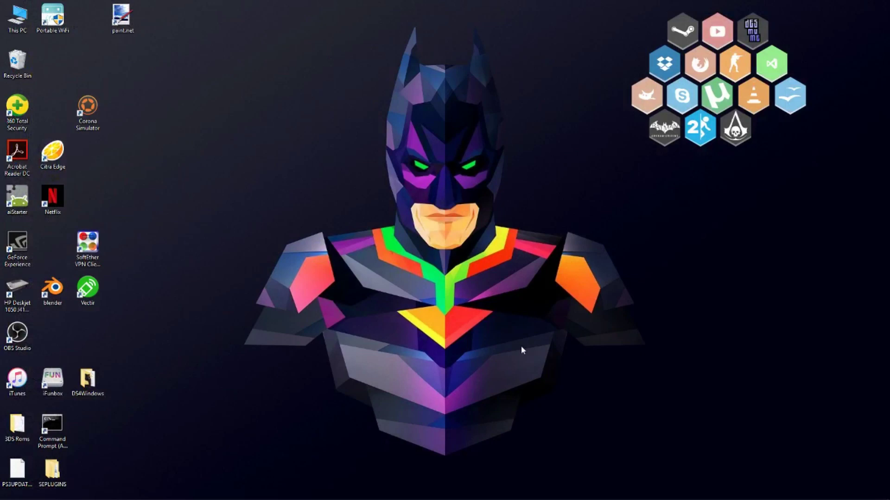
click(733, 493)
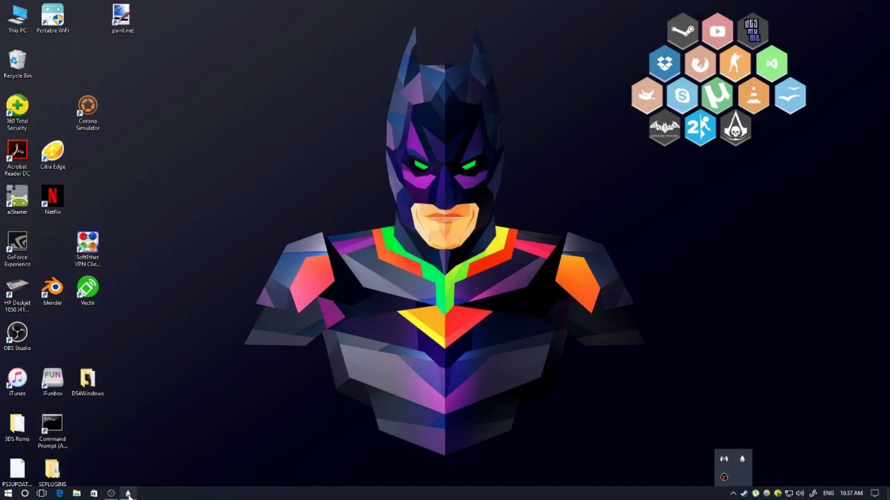
click(128, 452)
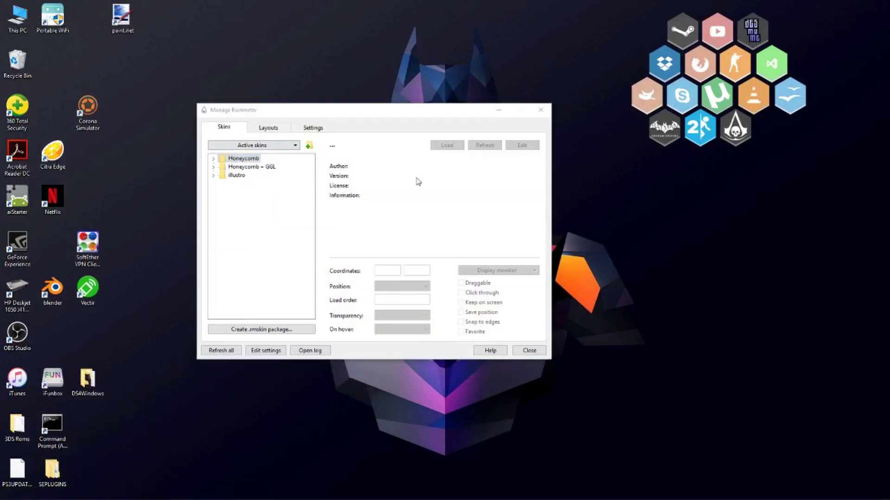
click(214, 159)
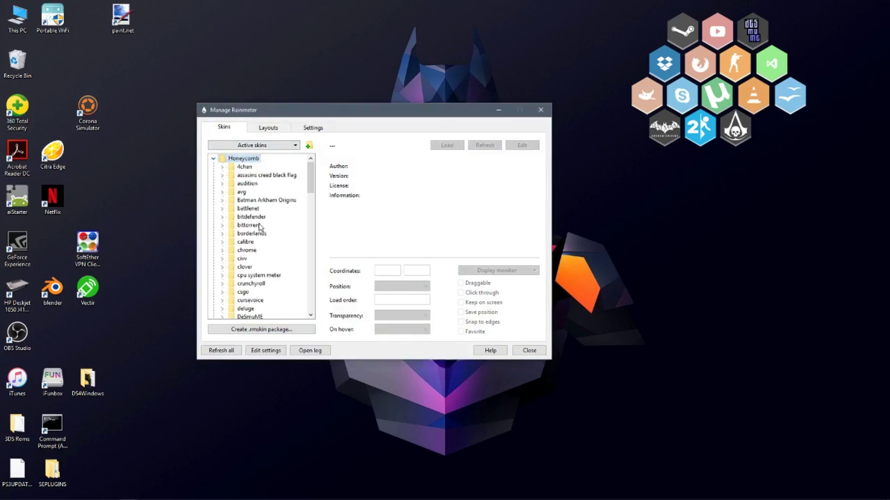
scroll(259, 227, down, 8)
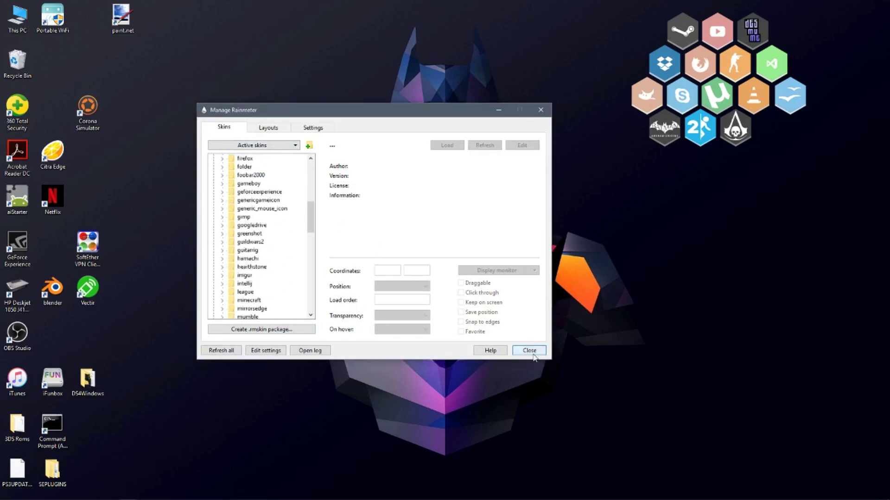
click(530, 351)
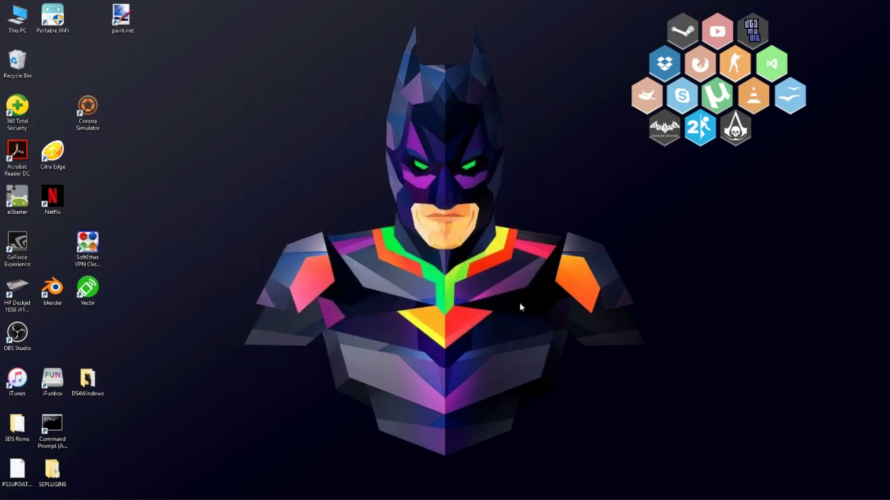
- Launch Firefox from the honeycomb skin, load rainmeter.net, then start entering a DeviantArt address
click(699, 68)
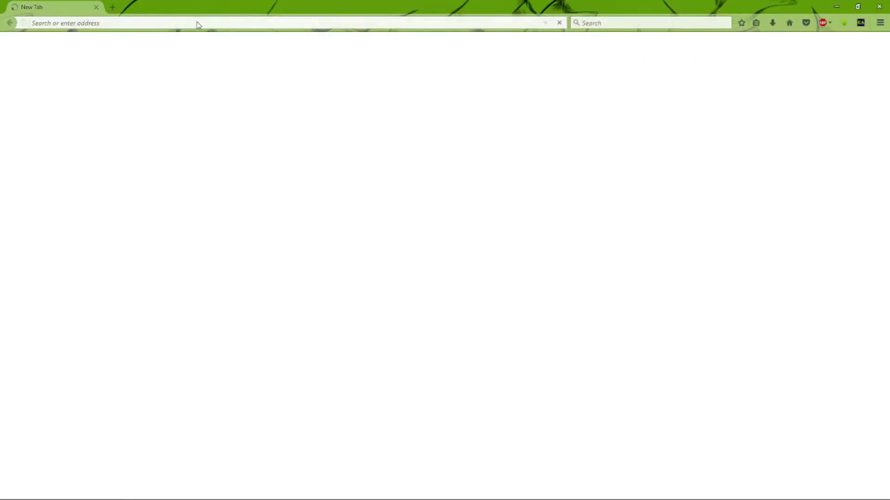
click(274, 25)
text(rainm)
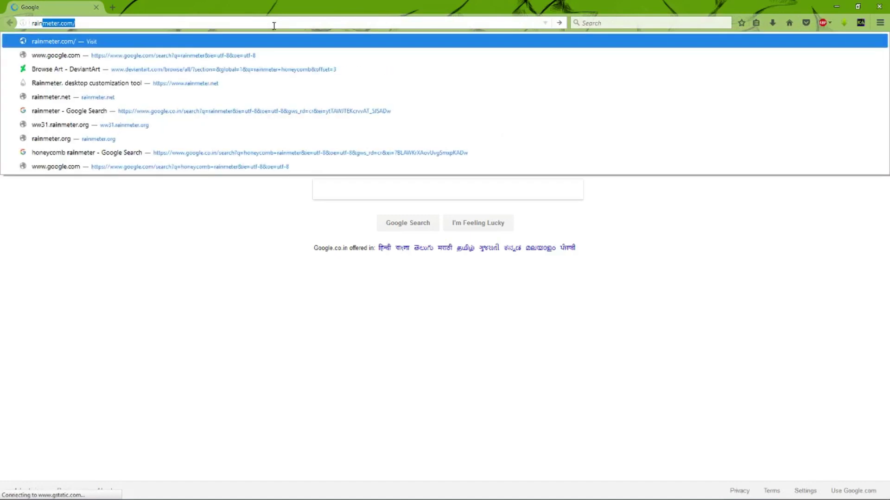
text(eter.net)
key(Return)
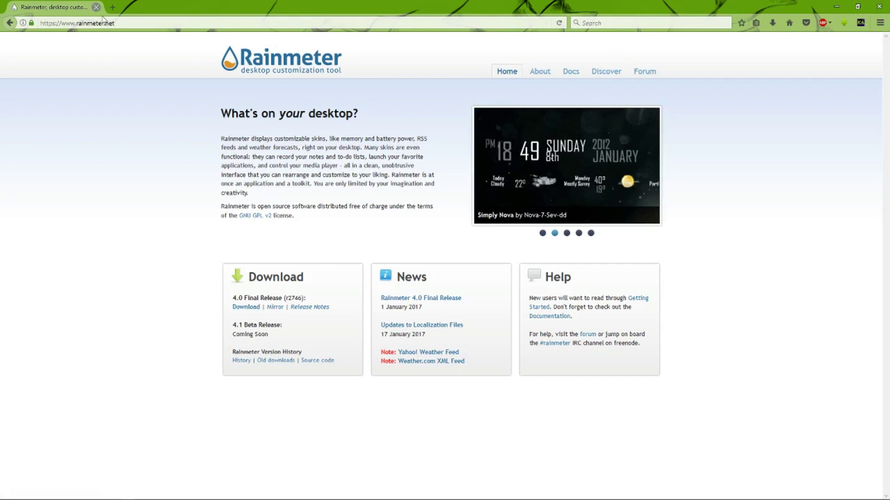
click(137, 23)
text(devianatr)
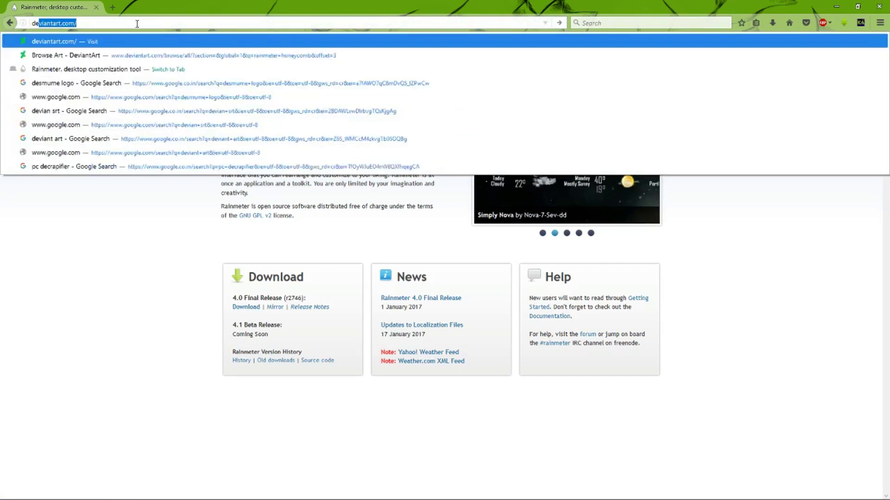
- Reach DeviantArt and search it for 'rainmeter honeycomb'
key(Return)
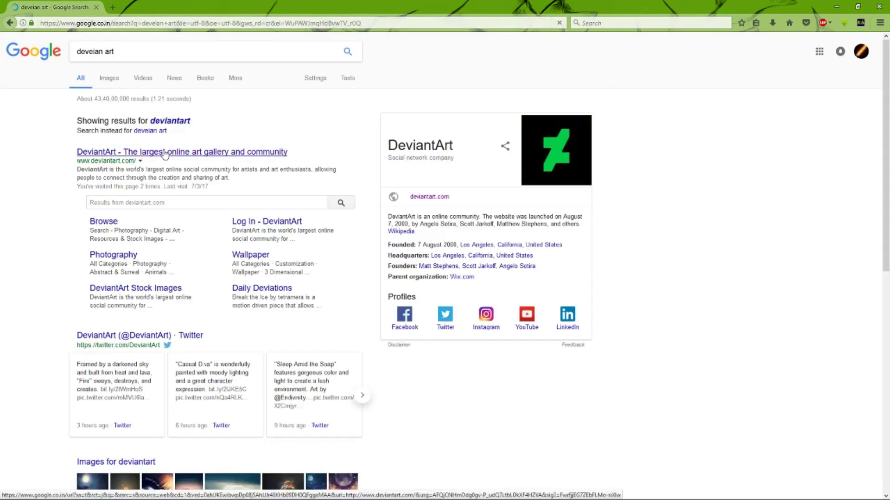
click(164, 153)
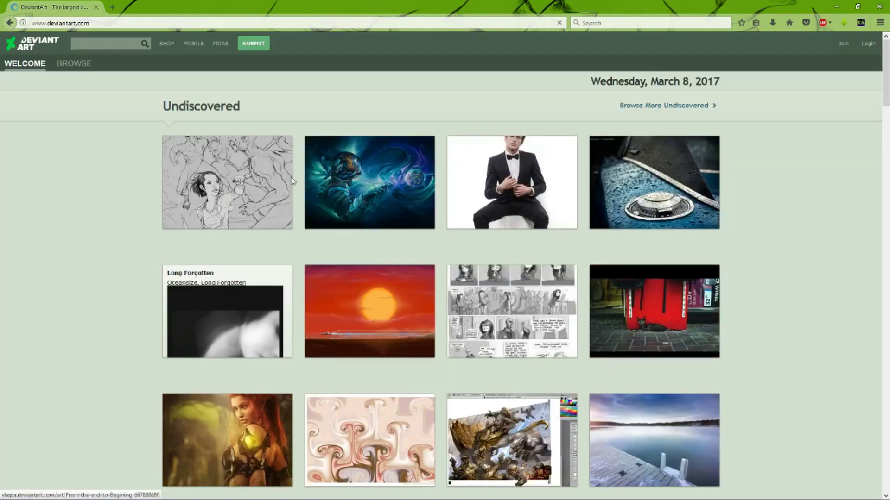
click(92, 44)
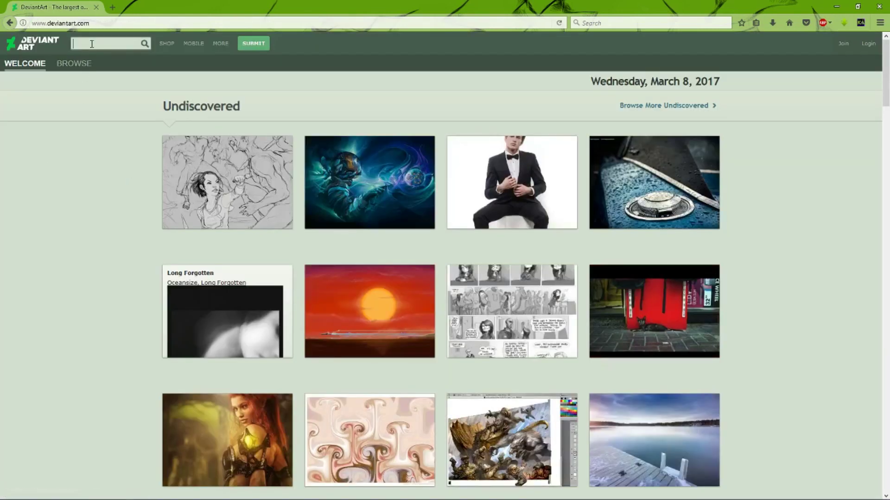
text(rainmeter)
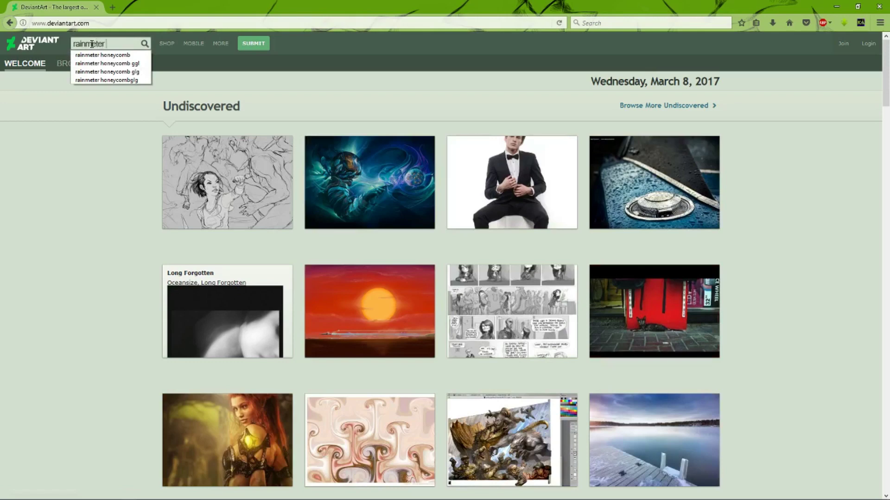
key(Down)
key(Return)
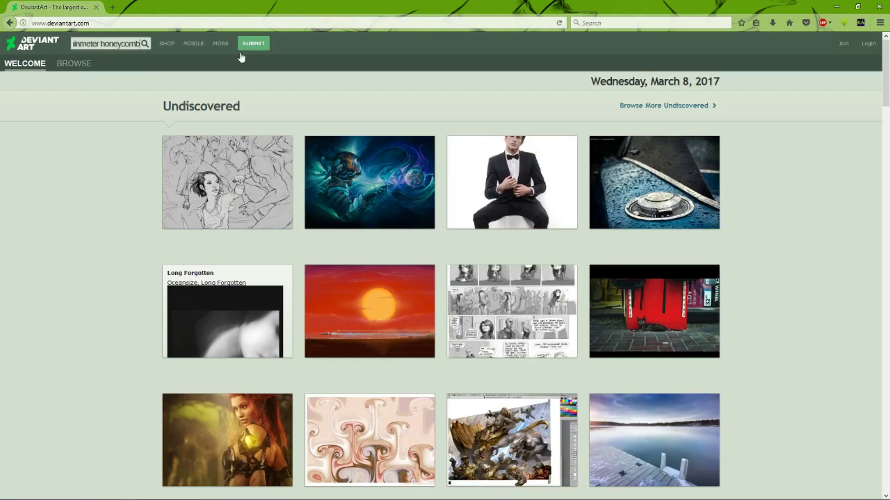
click(145, 44)
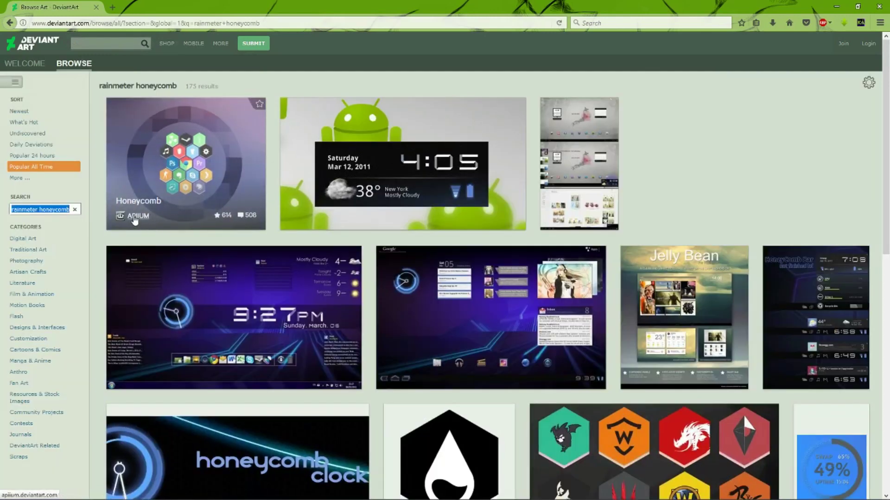
- Open the Honeycomb skin page, start its download and cancel it, then minimize Firefox
click(153, 221)
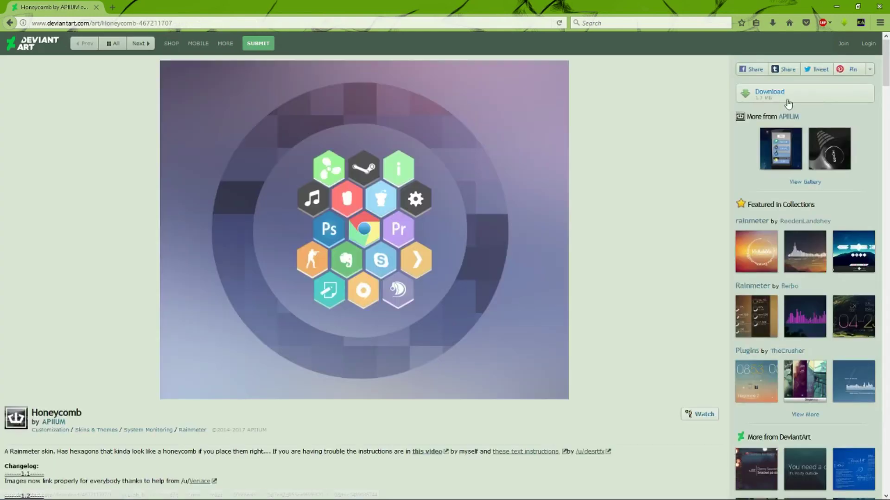
click(787, 97)
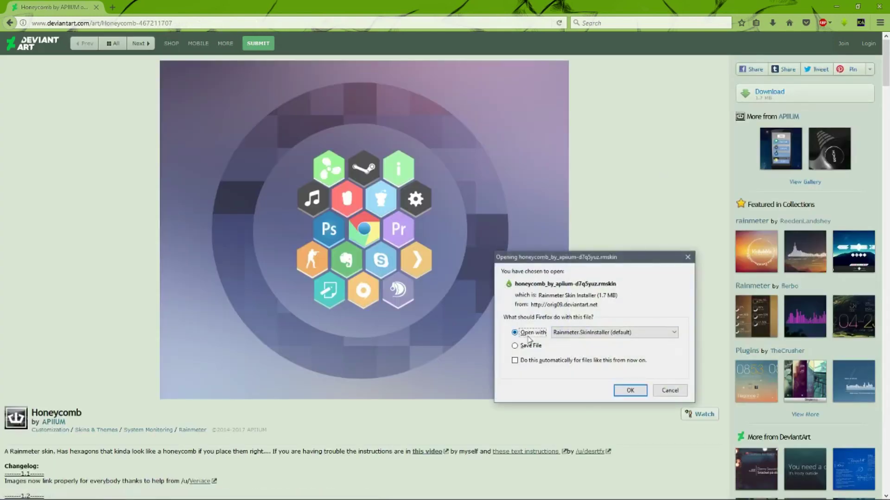
click(668, 390)
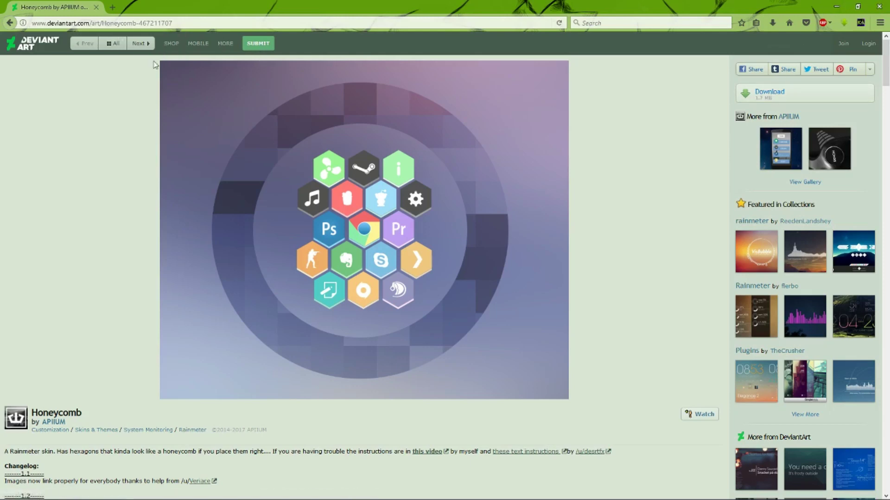
click(837, 6)
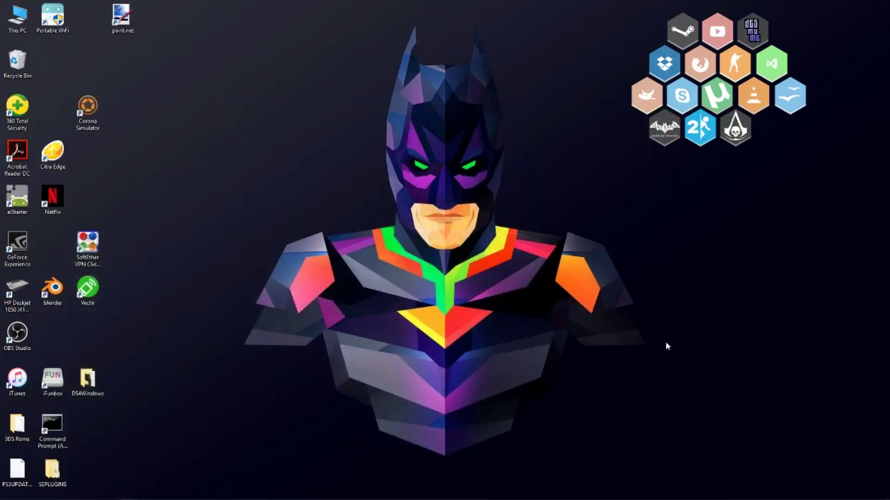
right_click(705, 135)
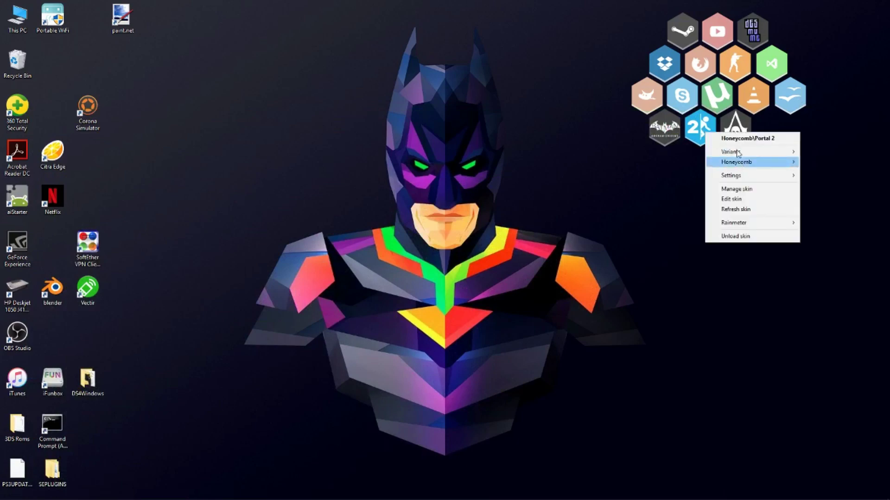
mouse_move(768, 226)
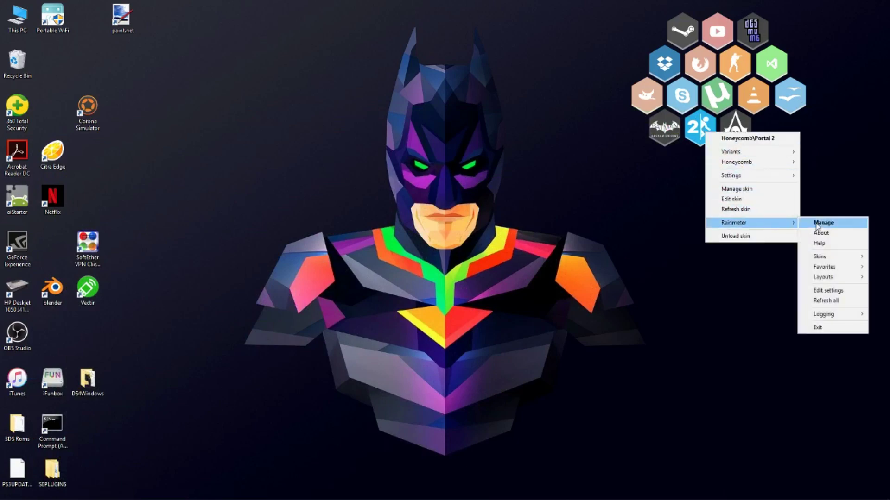
click(815, 222)
click(238, 159)
double_click(226, 160)
scroll(243, 221, down, 15)
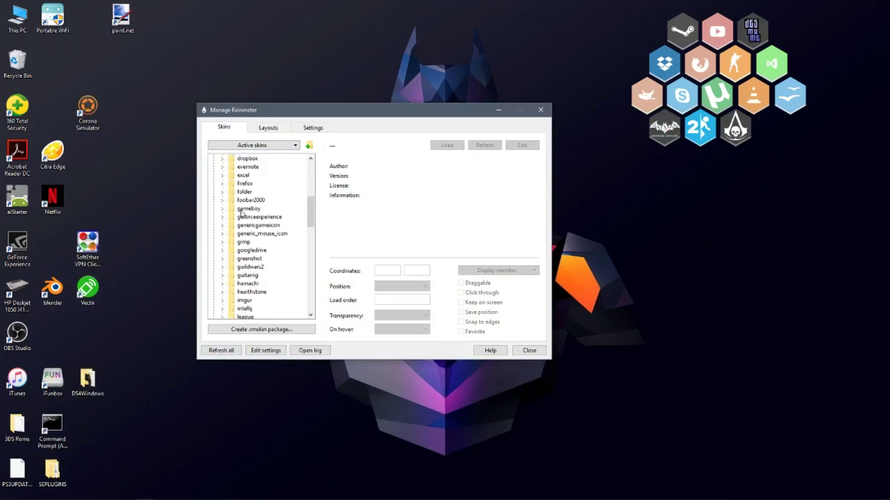
scroll(244, 222, up, 15)
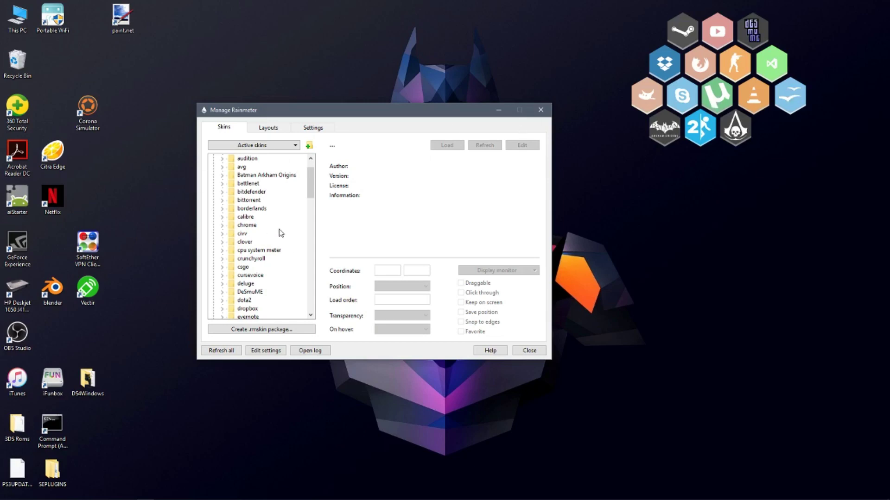
scroll(279, 226, up, 1)
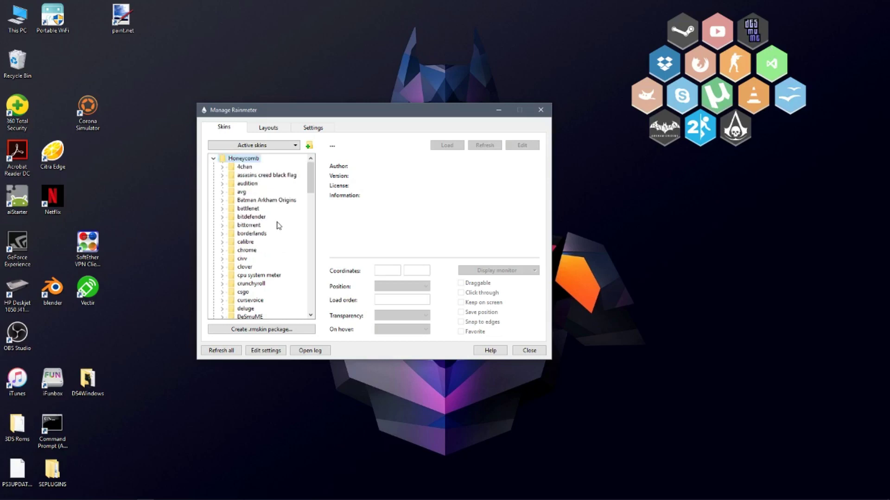
click(522, 353)
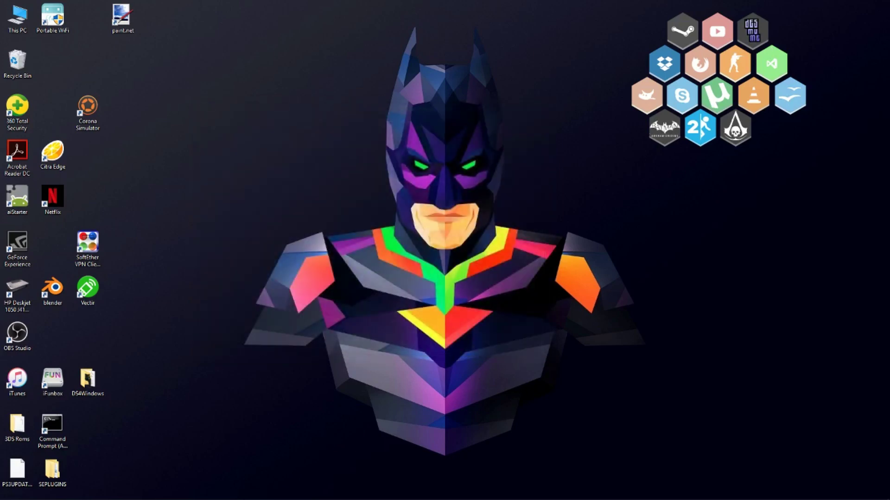
click(93, 486)
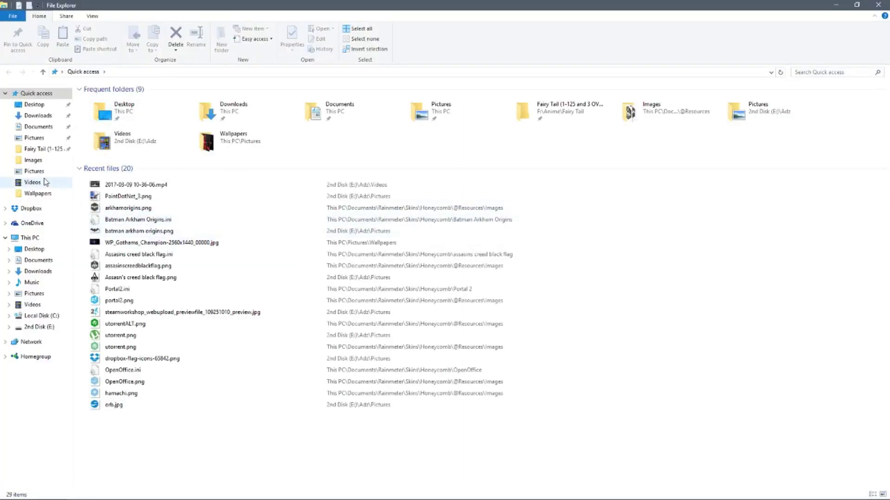
click(39, 260)
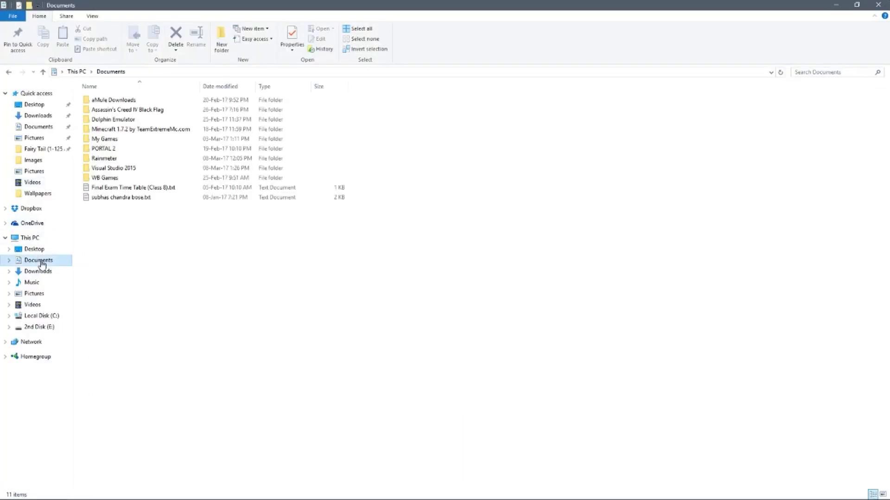
click(108, 160)
double_click(108, 159)
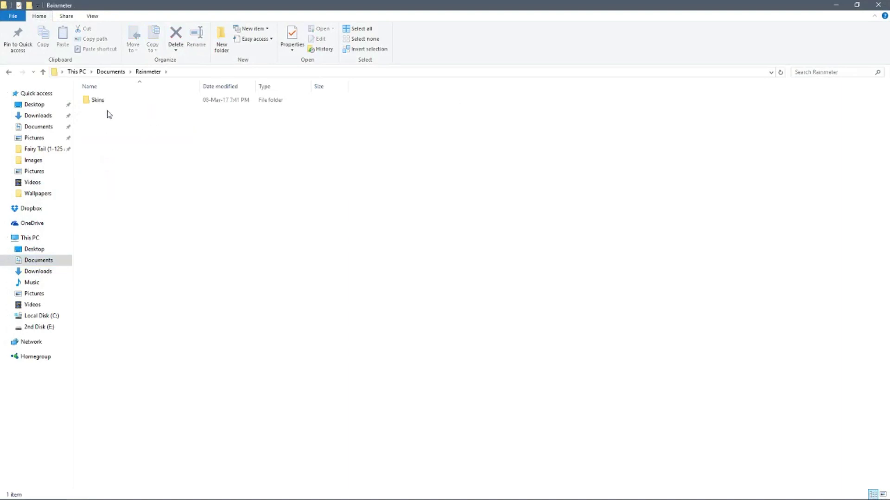
click(108, 102)
double_click(108, 102)
click(107, 103)
double_click(107, 102)
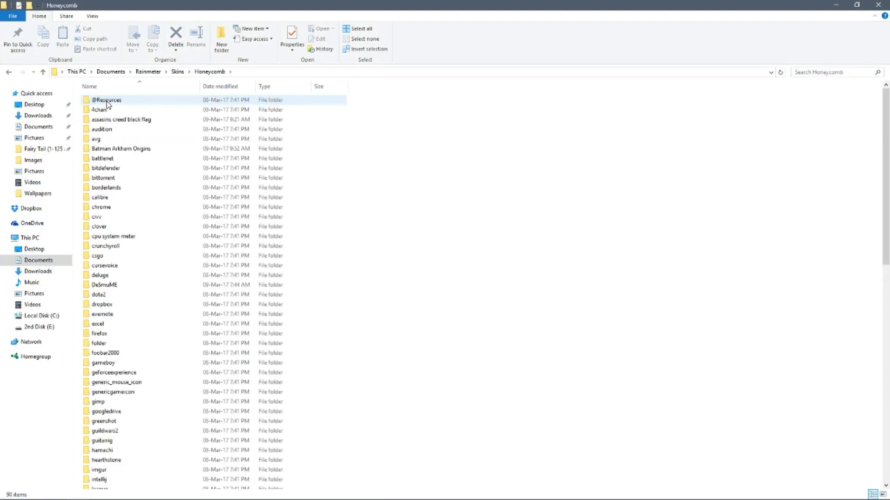
double_click(100, 101)
double_click(101, 102)
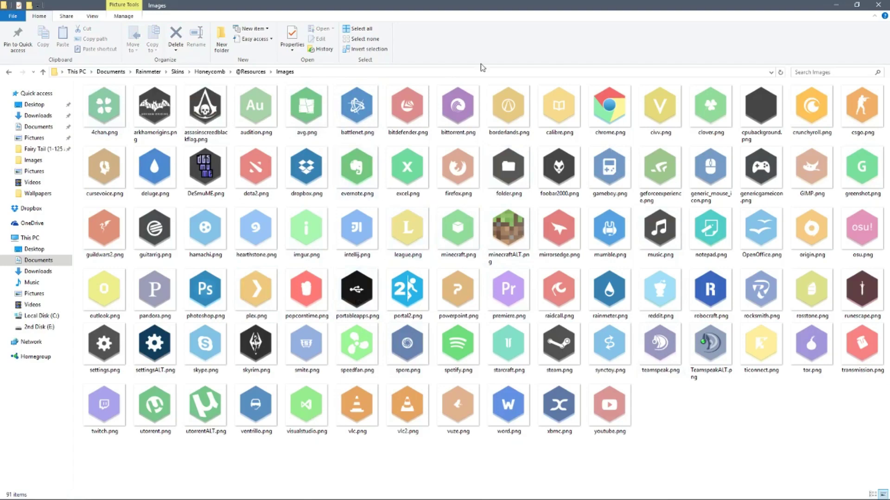
- Look inside the desktop DS4Windows folder, then return to the desktop
click(836, 5)
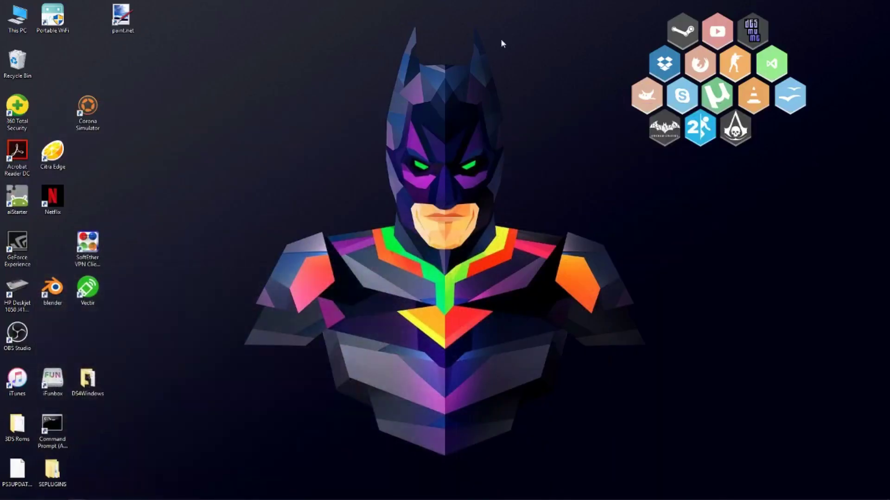
double_click(88, 380)
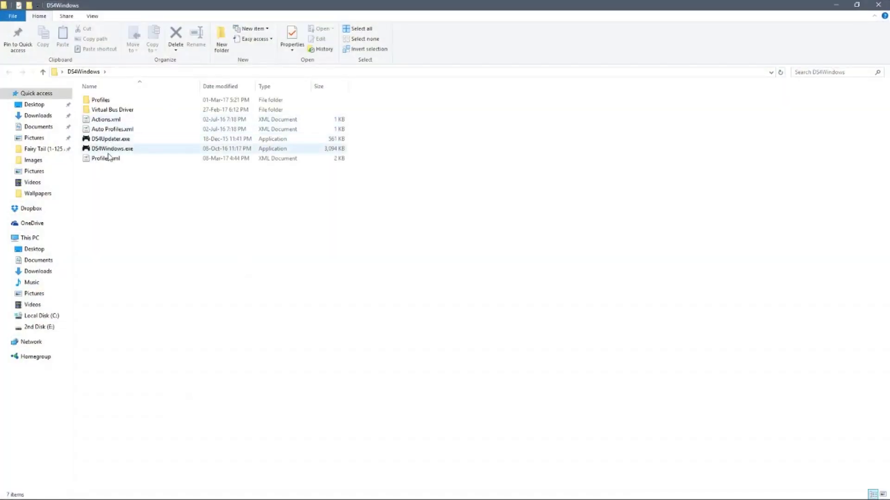
key(super+d)
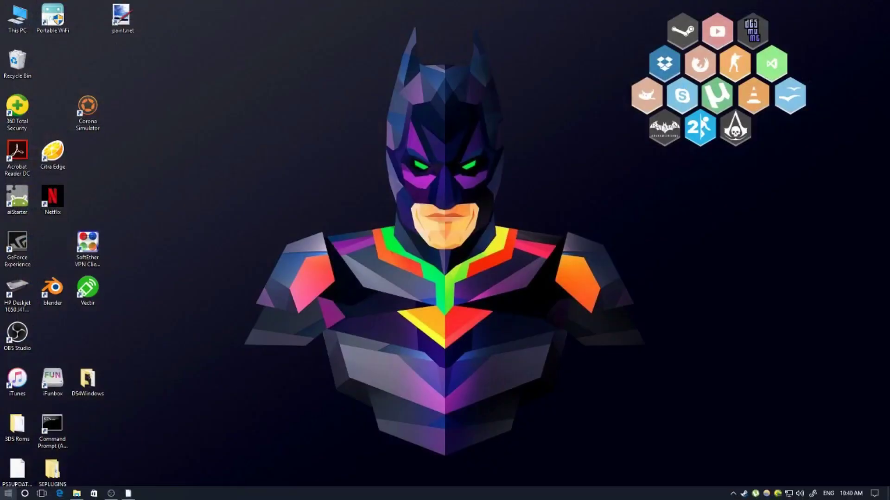
- Duplicate calibre.png in the Honeycomb Images folder and rename the copy ds4windows.png
click(75, 495)
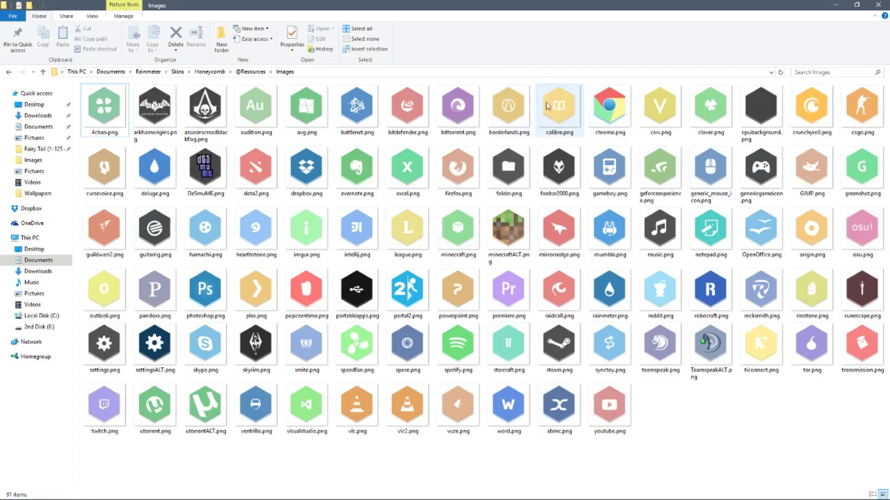
right_click(563, 110)
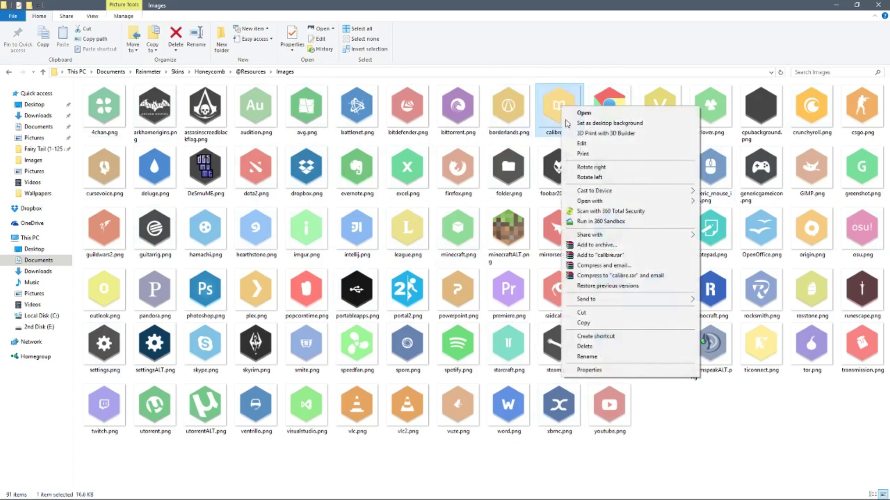
click(606, 323)
right_click(657, 408)
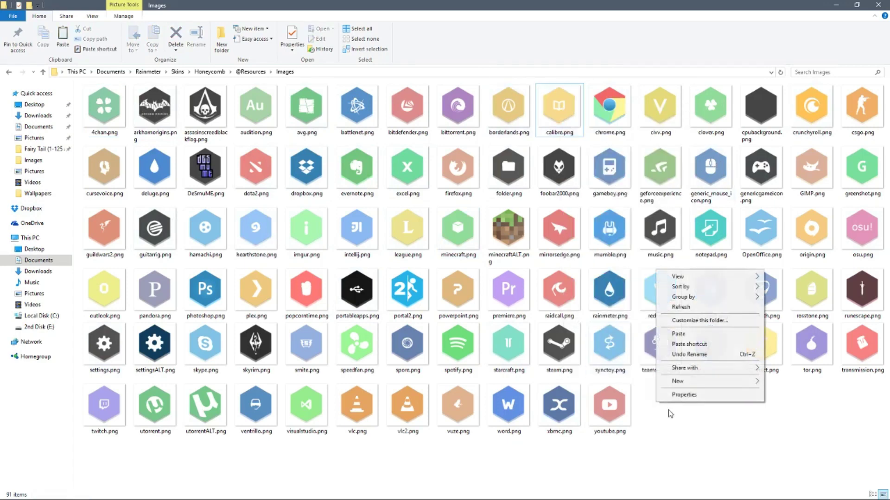
click(685, 340)
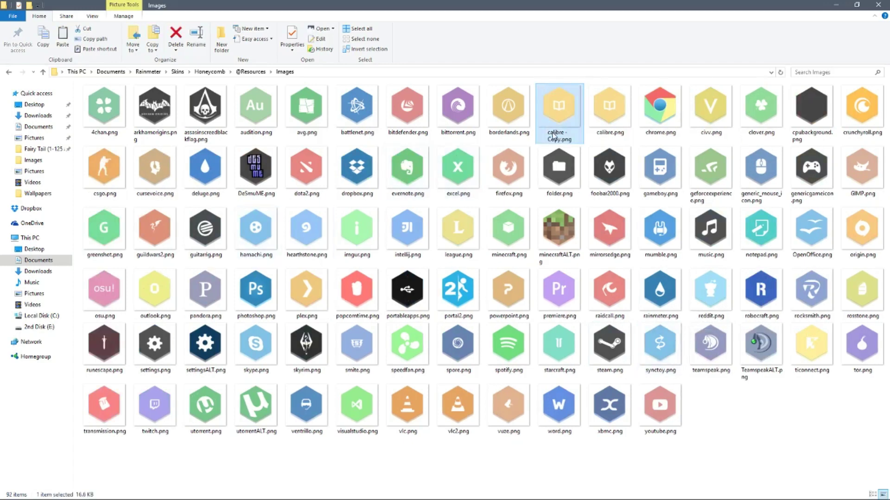
click(553, 135)
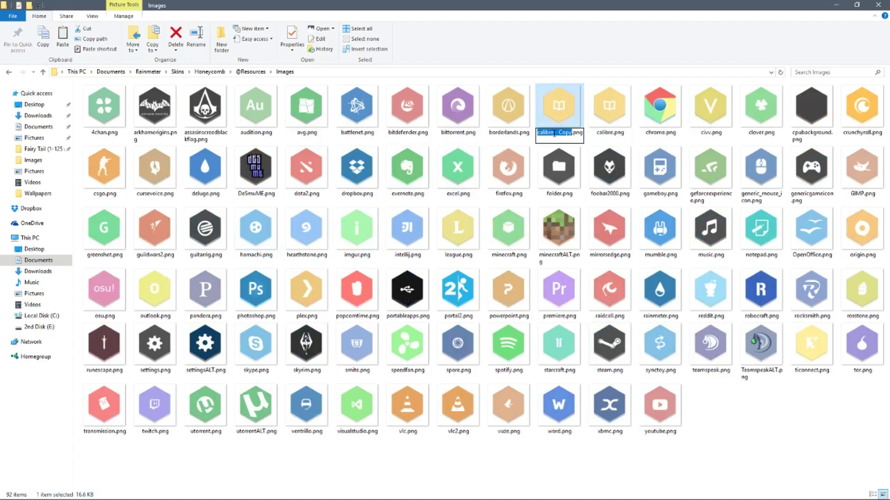
text(ds4windows)
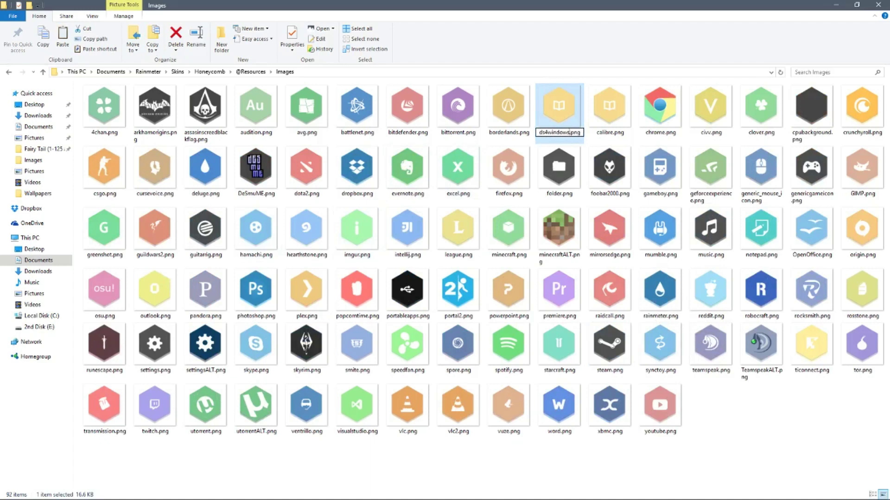
key(Return)
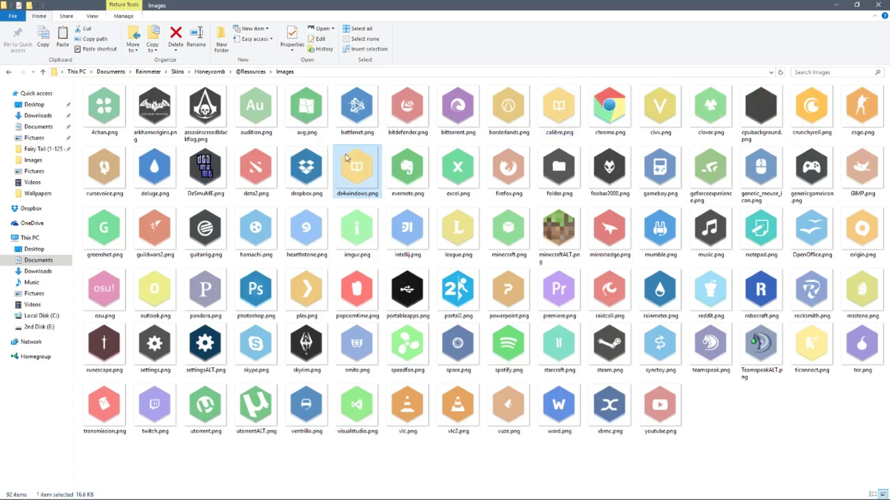
- Open ds4windows.png with paint.net, then bring the Firefox window back to the front
right_click(345, 158)
mouse_move(454, 253)
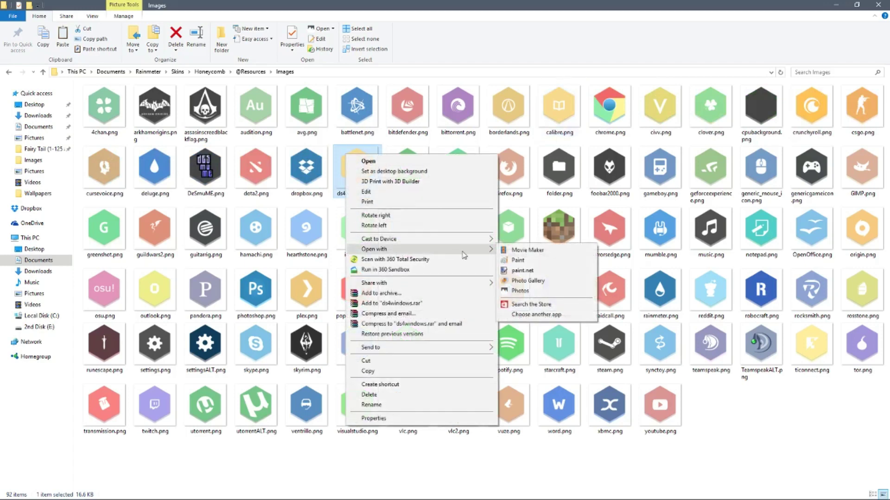
click(536, 273)
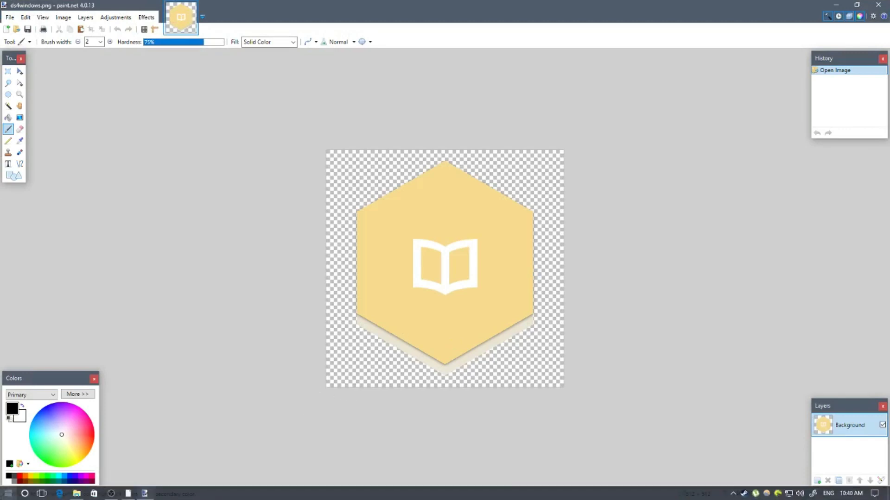
click(79, 496)
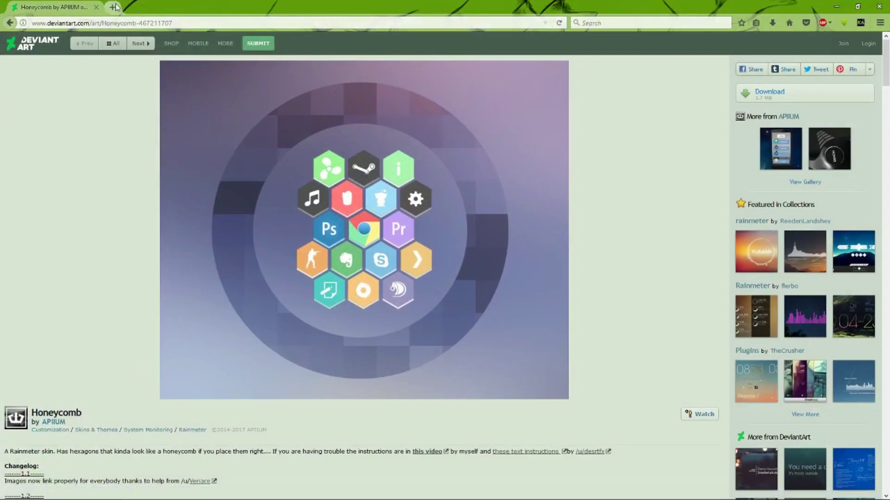
- In a new tab, search Google Images for 'ds4 windows logo png'
click(112, 7)
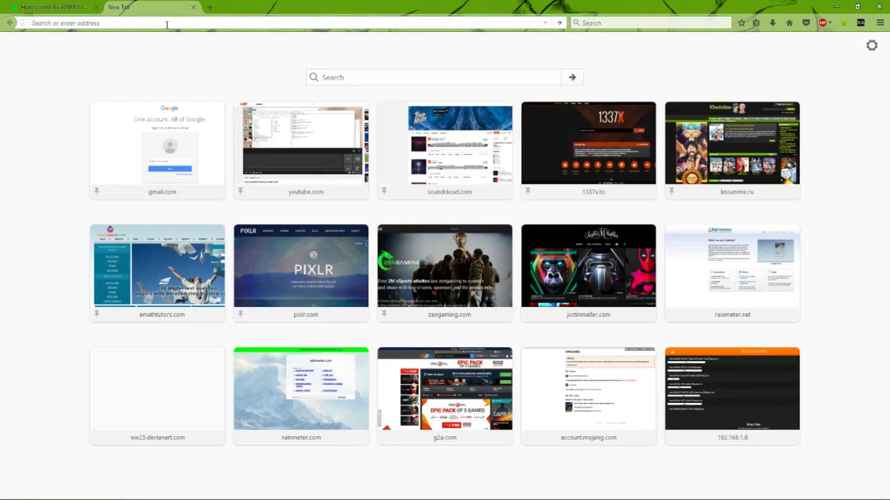
text(ds4)
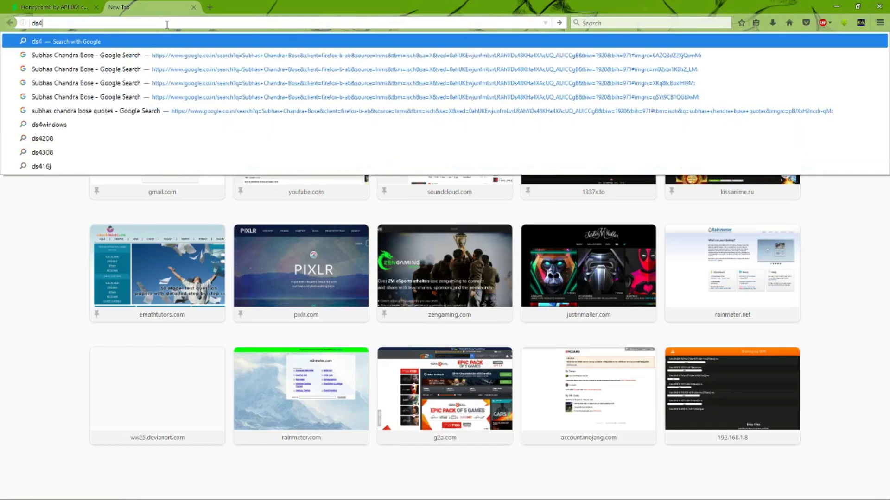
text( windows logo o)
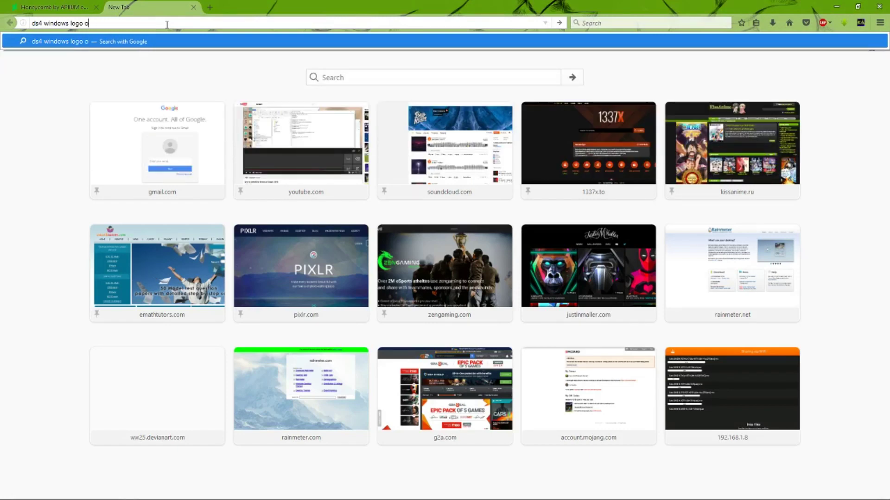
key(BackSpace)
text(\)
key(BackSpace)
key(Return)
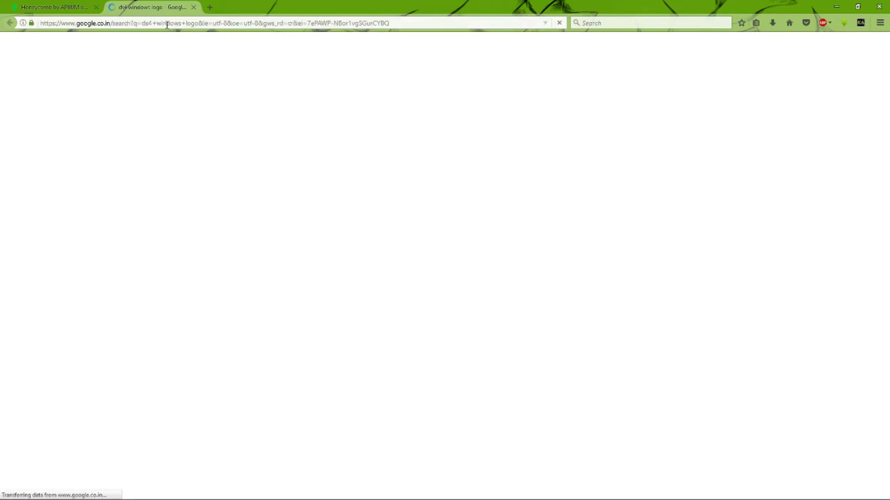
click(110, 78)
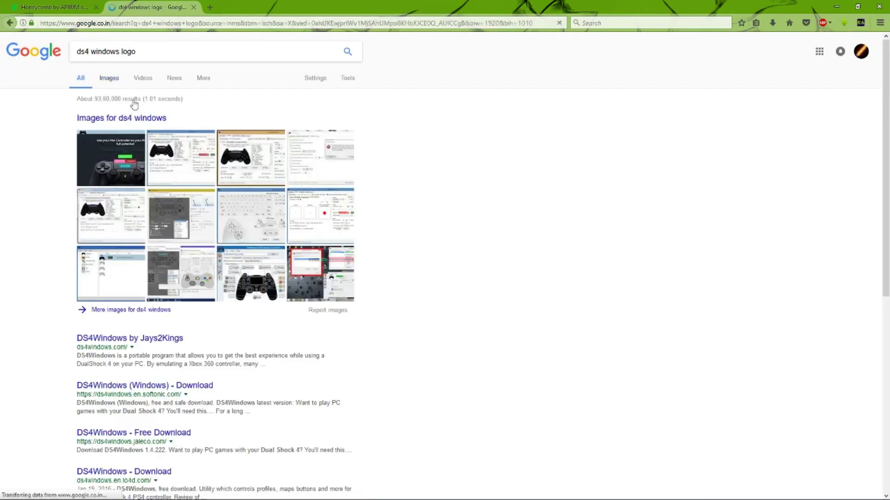
scroll(512, 284, down, 5)
scroll(513, 284, up, 5)
click(163, 52)
text(png)
key(Return)
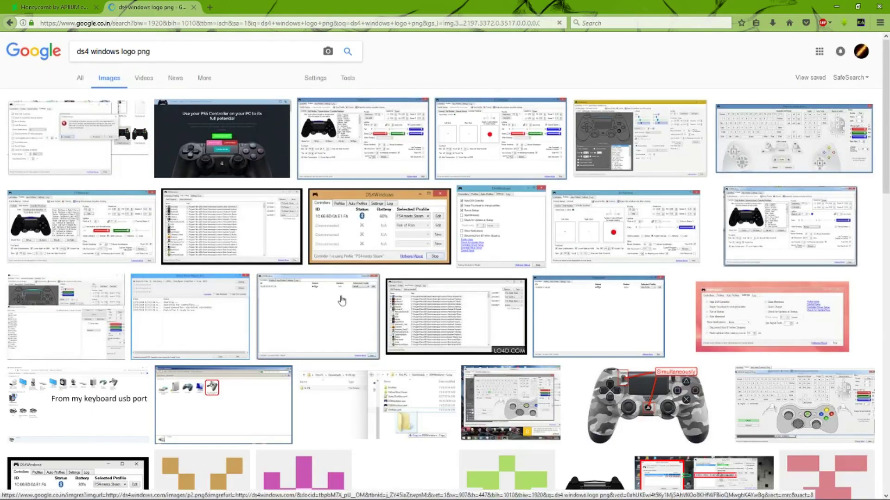
- Save the black gamepad logo as DS4W2.png, close the tab, and minimize Firefox
scroll(316, 292, down, 5)
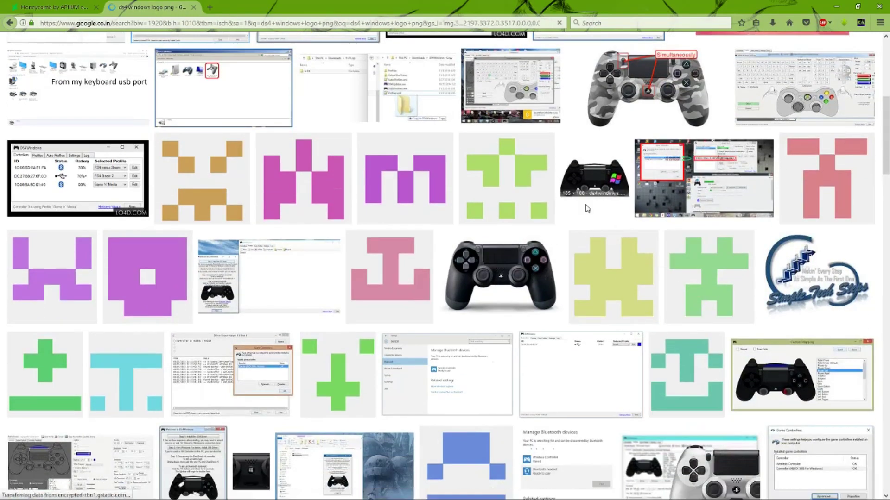
click(589, 181)
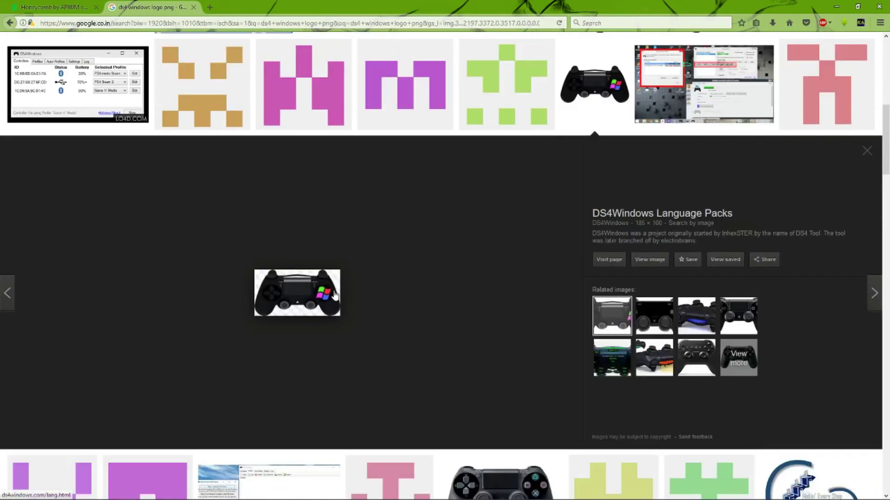
right_click(294, 297)
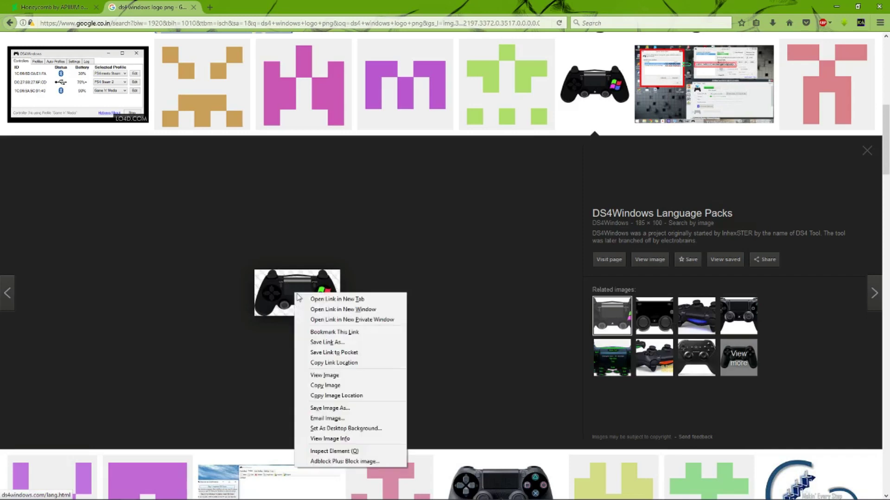
click(351, 407)
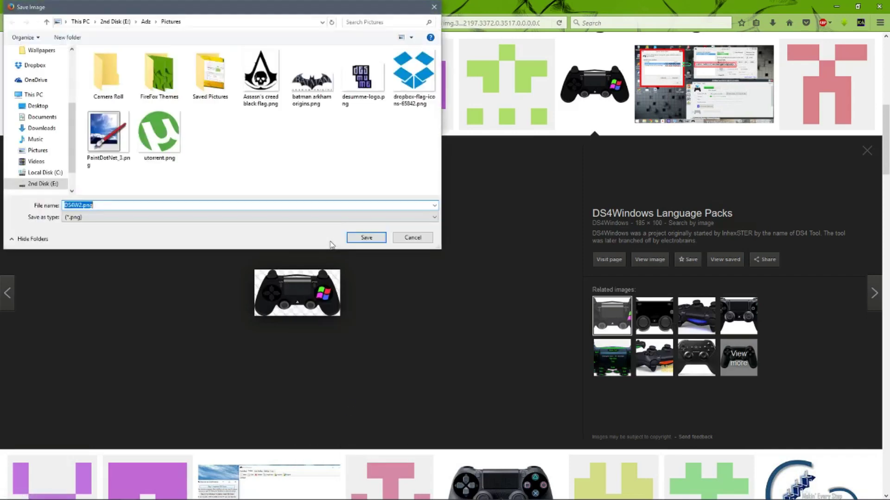
click(228, 166)
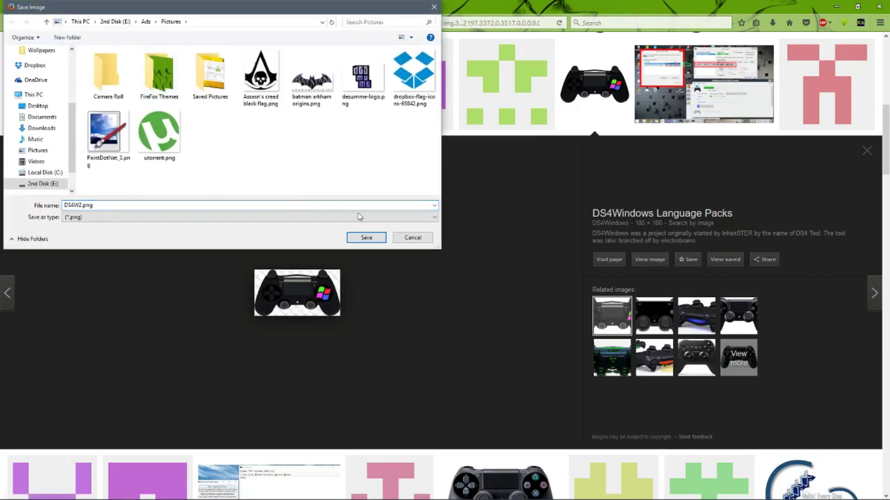
click(375, 243)
click(880, 6)
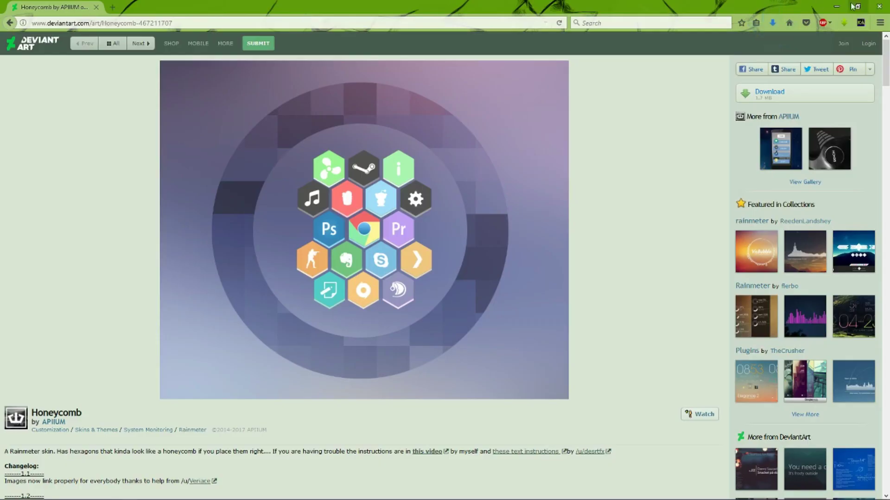
click(836, 7)
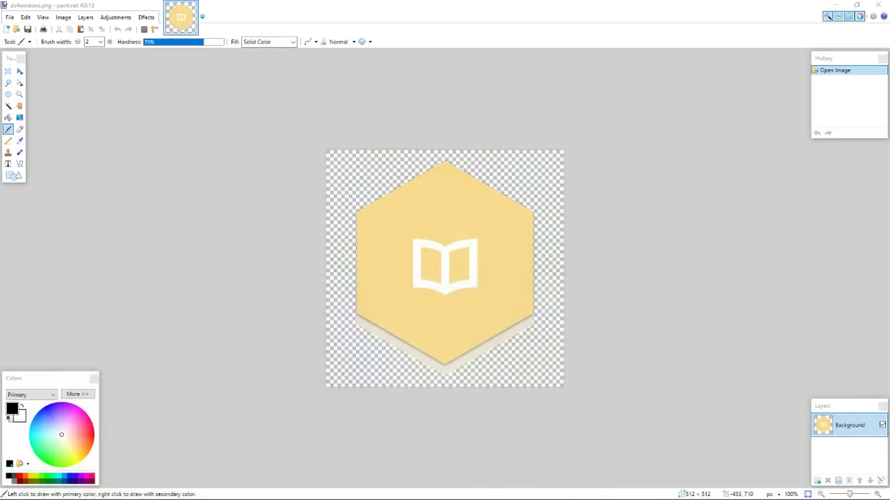
- Browse to E:\Adz\Pictures and drag DS4W2.png into paint.net as a separate image
click(127, 459)
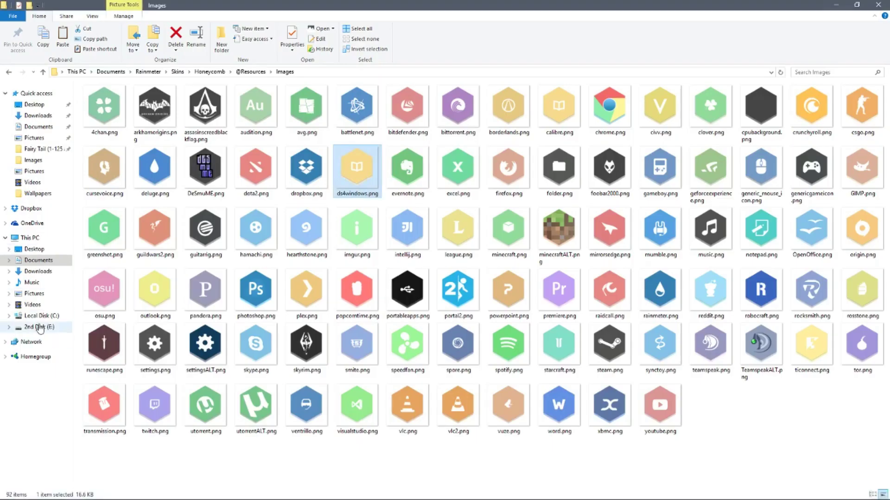
click(39, 327)
double_click(101, 97)
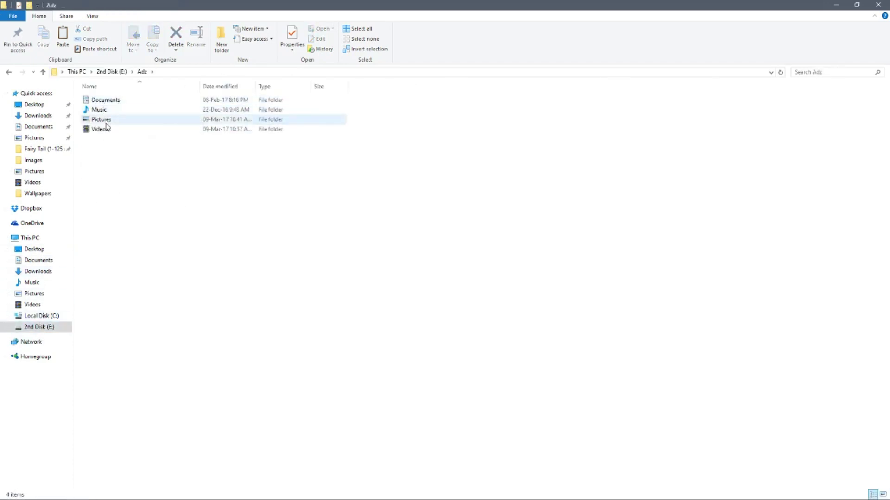
double_click(105, 121)
mouse_move(459, 111)
mouse_down()
mouse_move(423, 288)
mouse_move(188, 491)
mouse_move(147, 492)
mouse_move(308, 430)
mouse_move(408, 293)
mouse_up()
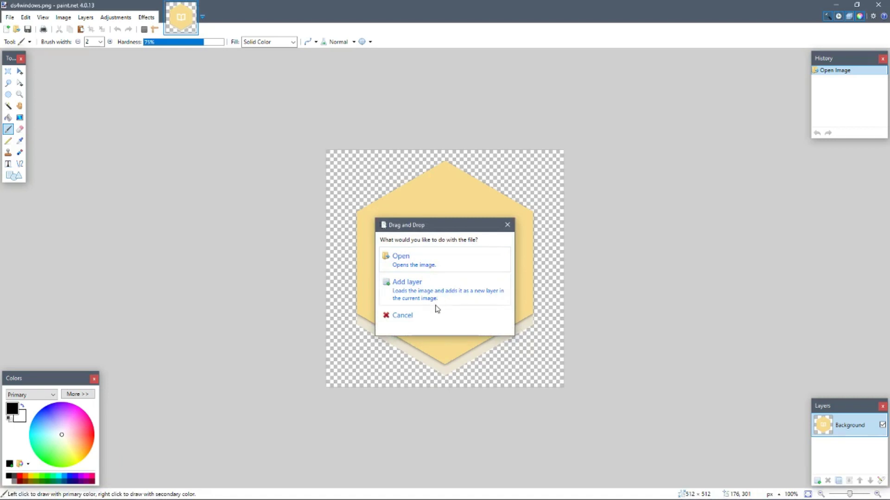
click(399, 260)
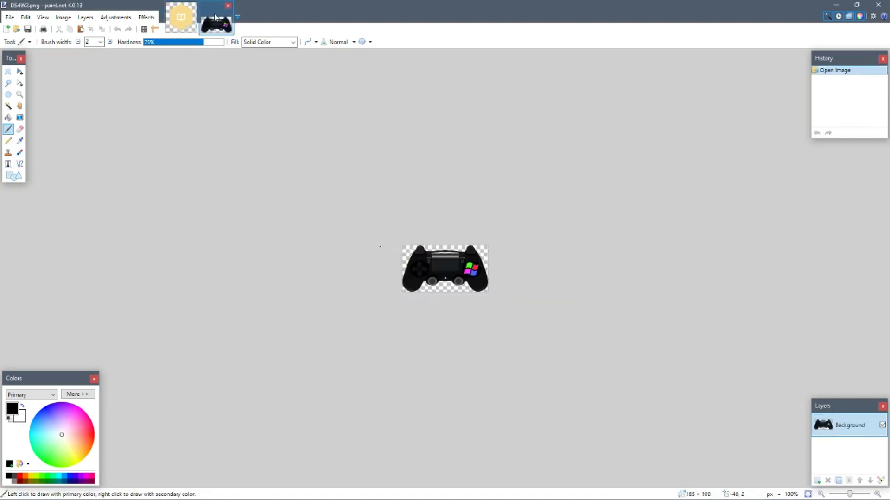
- Zoom in on the controller and fill its coloured Windows logo with black
click(19, 94)
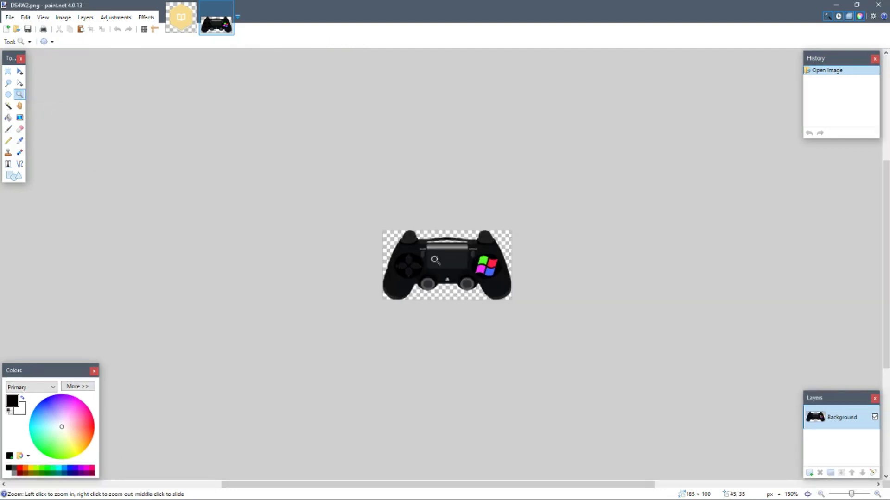
click(441, 259)
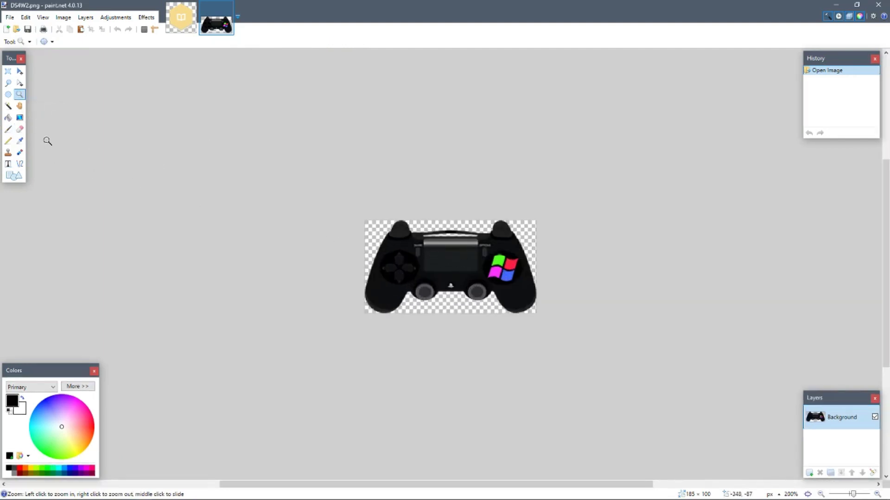
click(8, 118)
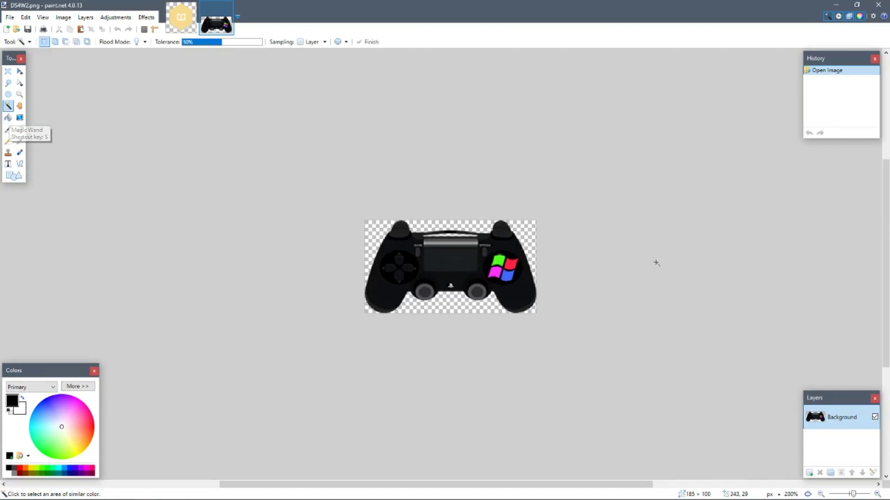
click(506, 277)
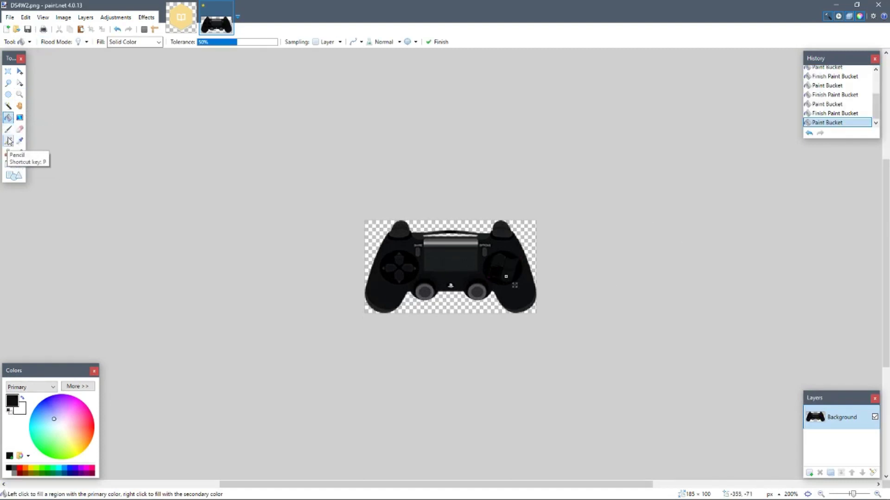
- Magic Wand-select the controller, then close DS4W2.png without saving
click(8, 106)
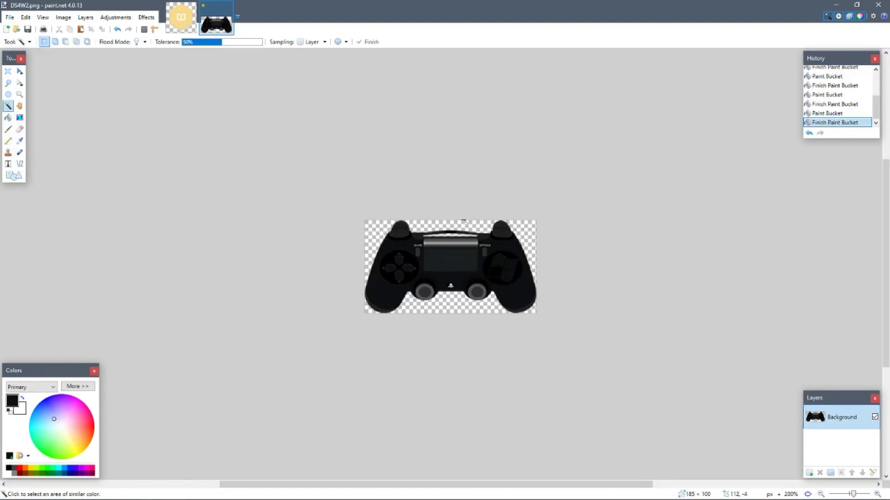
click(396, 235)
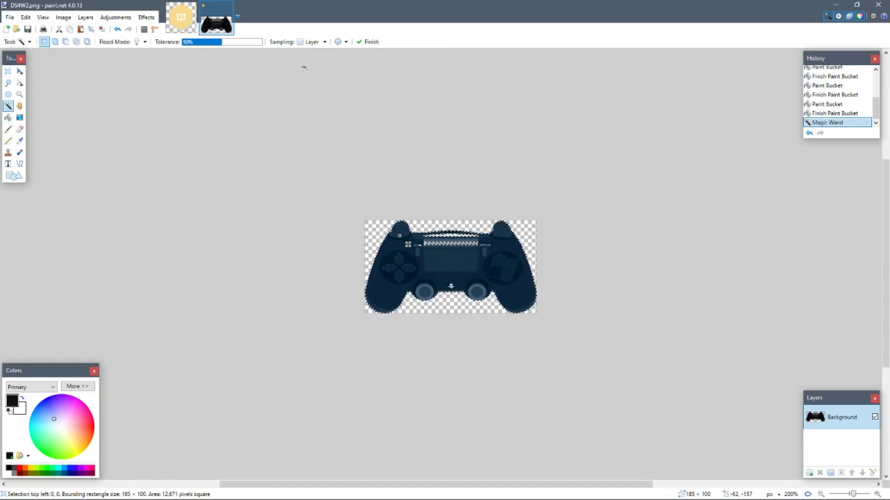
click(228, 5)
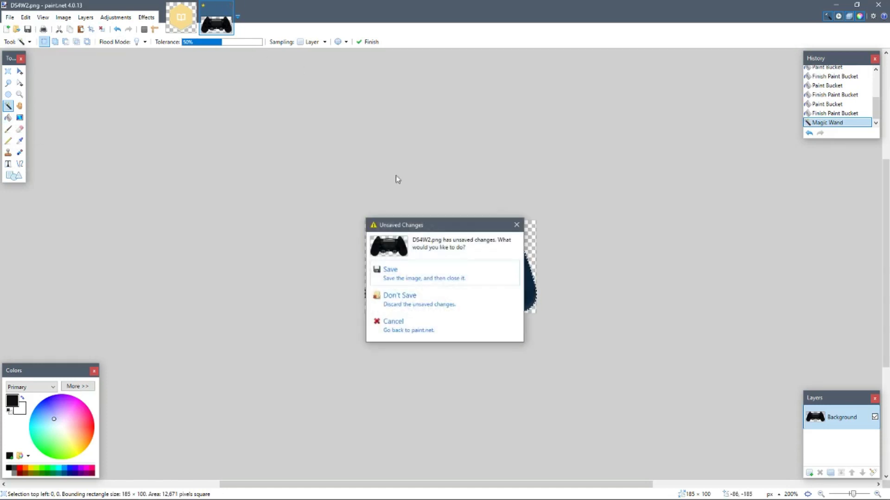
click(400, 297)
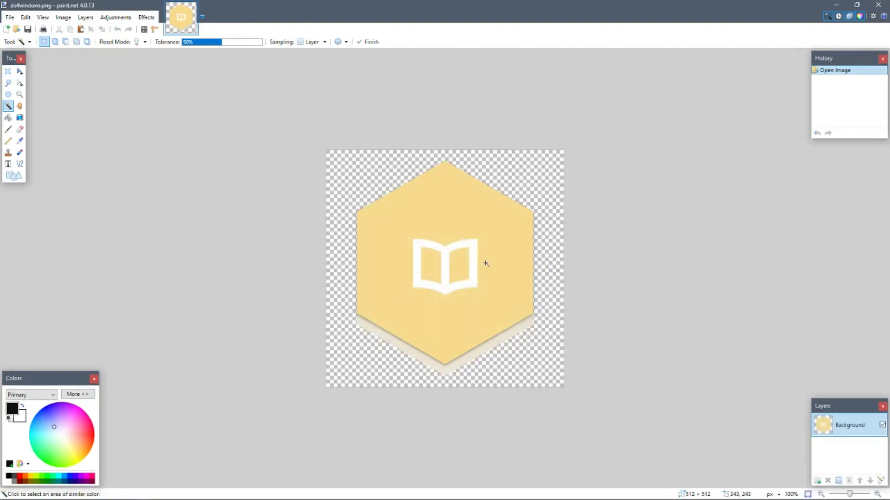
- Paste the controller onto the hexagon, reposition it, then delete it again
key(ctrl+v)
drag(370, 173, 445, 267)
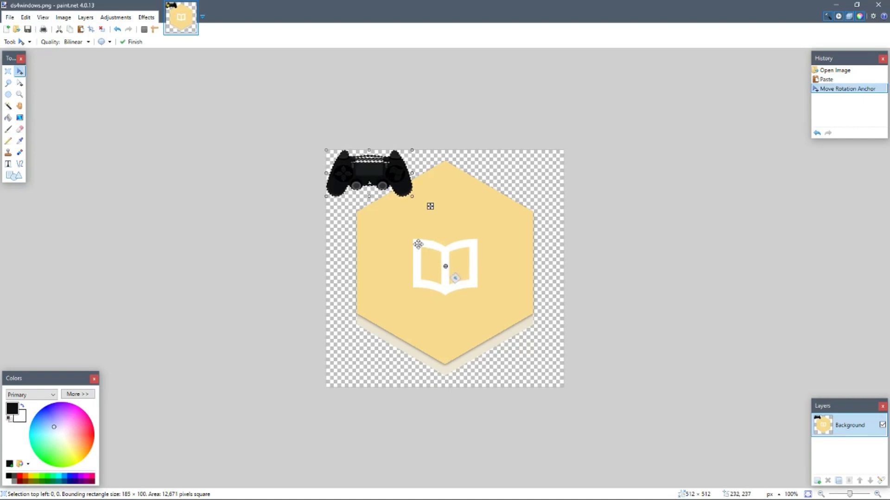
drag(386, 176, 457, 215)
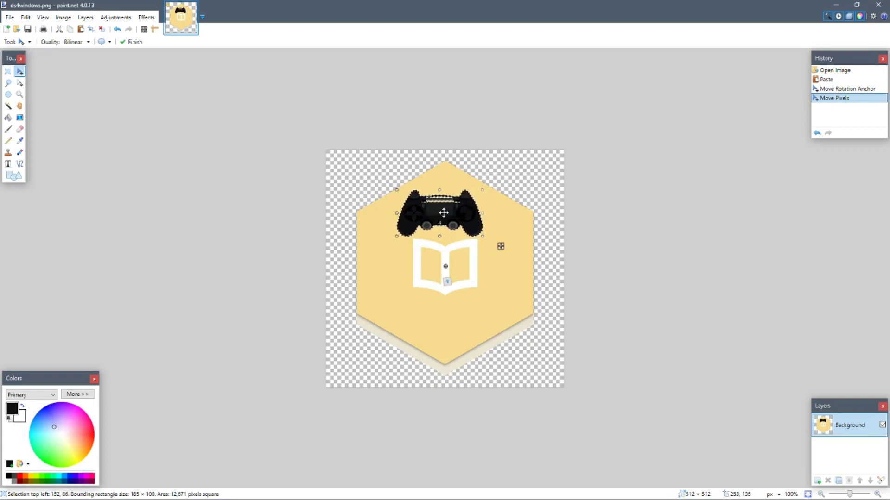
key(Delete)
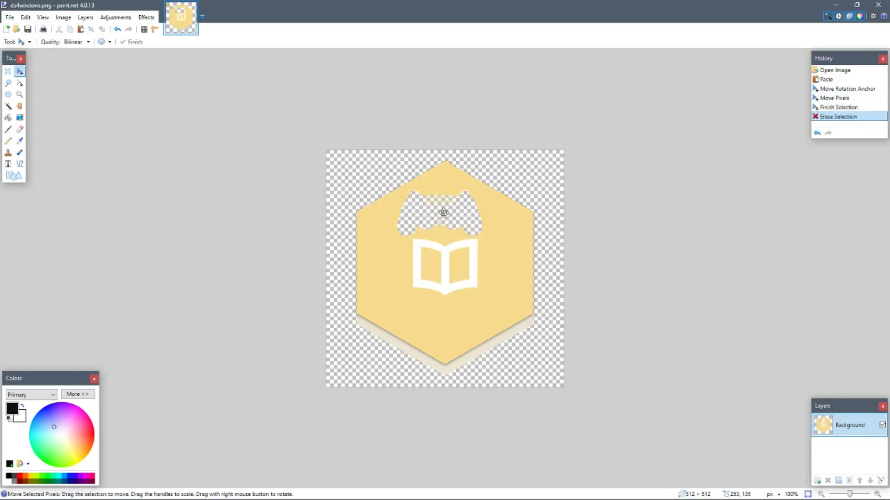
- Fill the book symbol with the hexagon's yellow, undo the shadow fill, and re-paste the controller
click(21, 141)
click(391, 280)
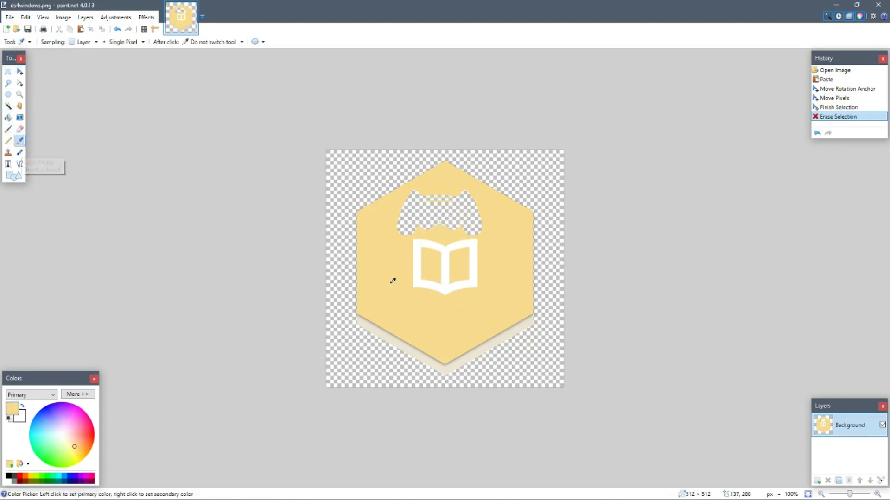
click(8, 117)
click(481, 220)
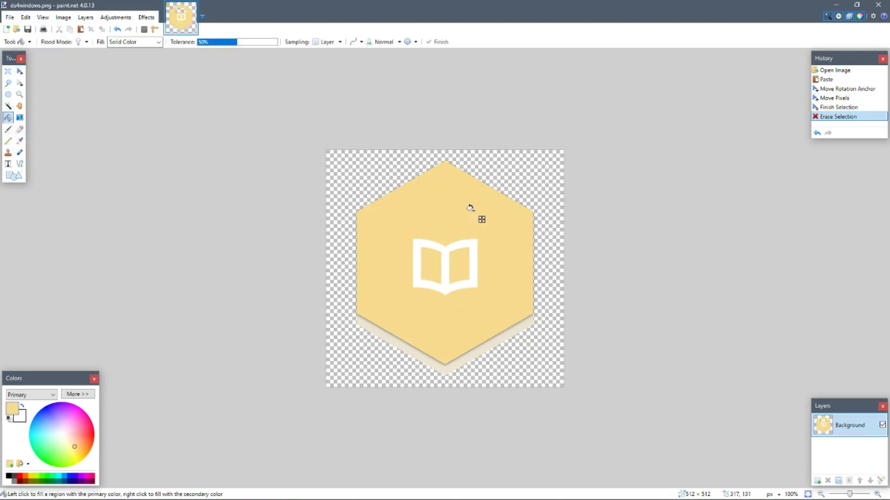
click(463, 244)
click(384, 246)
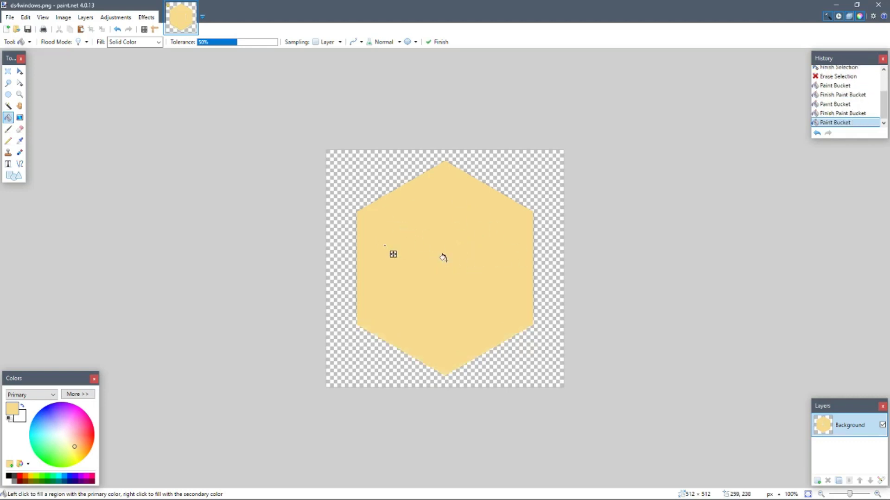
key(ctrl+z)
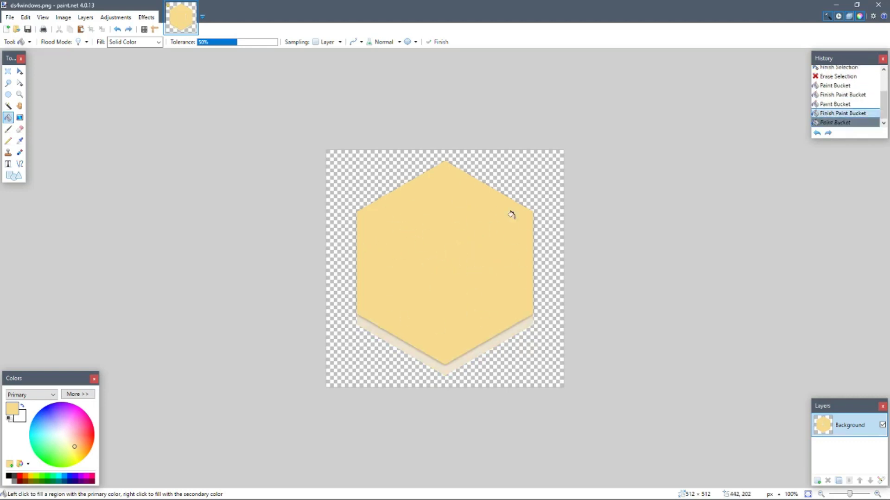
key(ctrl+v)
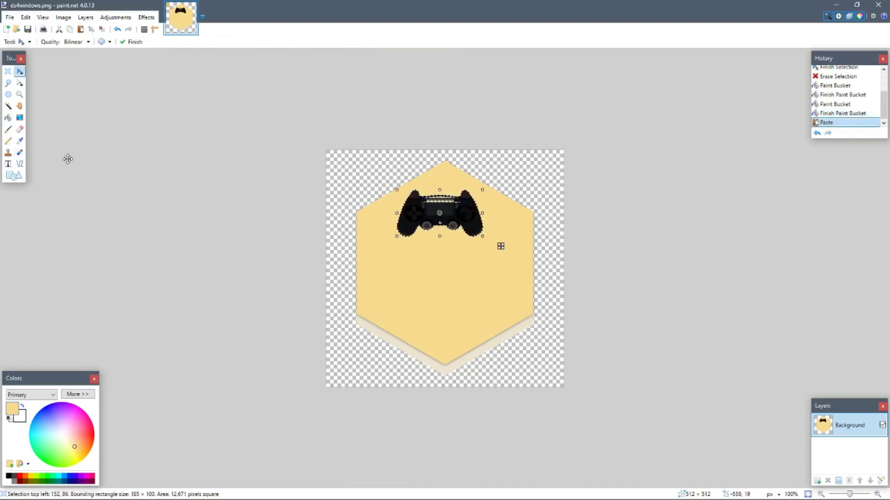
- Centre the controller on the hexagon and stretch it wider and taller
drag(415, 212, 418, 259)
drag(486, 260, 509, 260)
drag(401, 260, 364, 260)
drag(436, 236, 437, 206)
drag(439, 284, 440, 299)
mouse_move(440, 260)
mouse_down()
mouse_move(461, 261)
mouse_move(453, 255)
mouse_move(444, 266)
mouse_up()
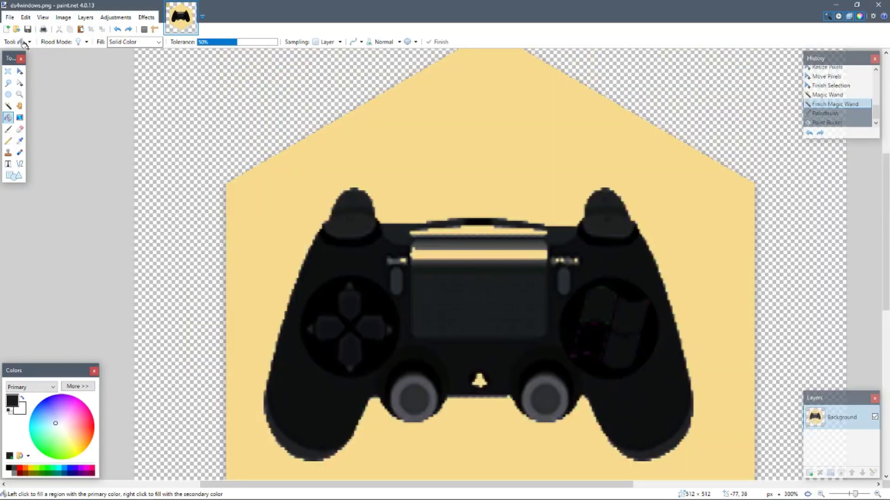
- Save ds4windows.png, accepting the save settings, and close paint.net
click(10, 18)
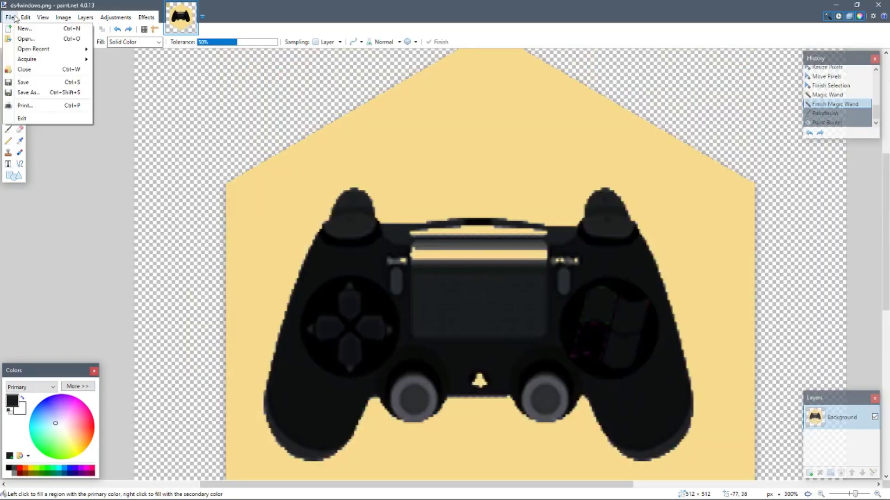
click(48, 86)
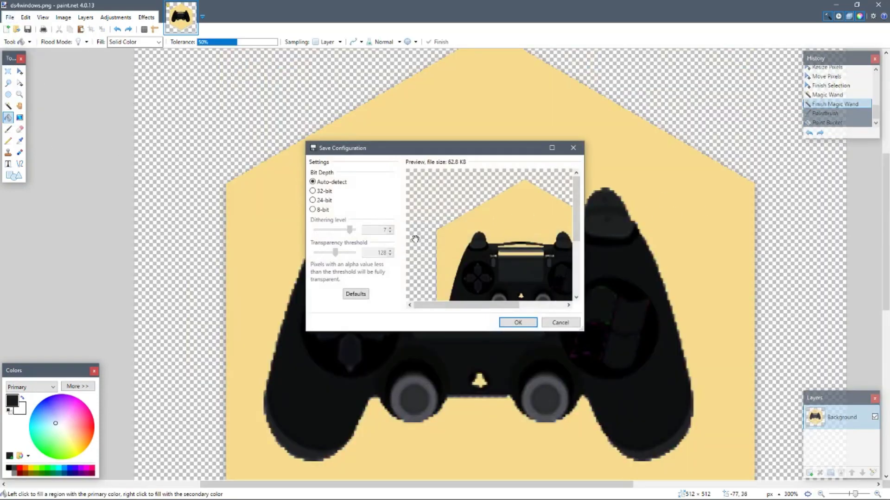
click(533, 323)
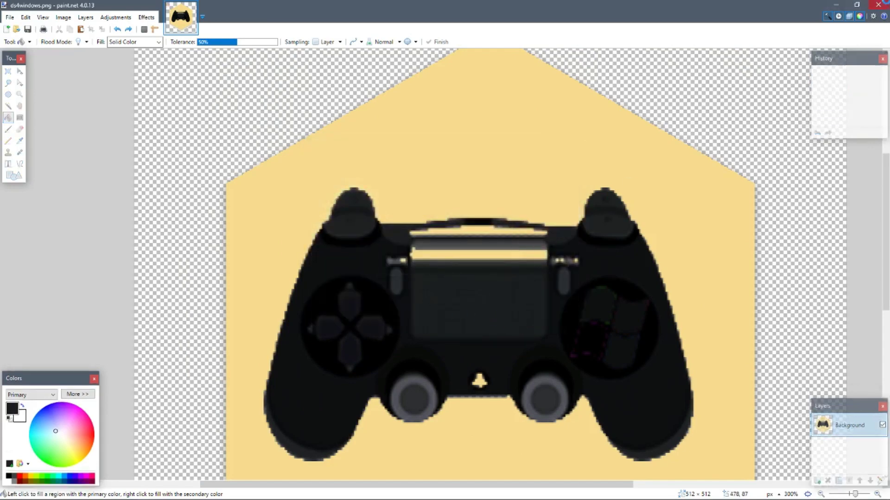
click(878, 4)
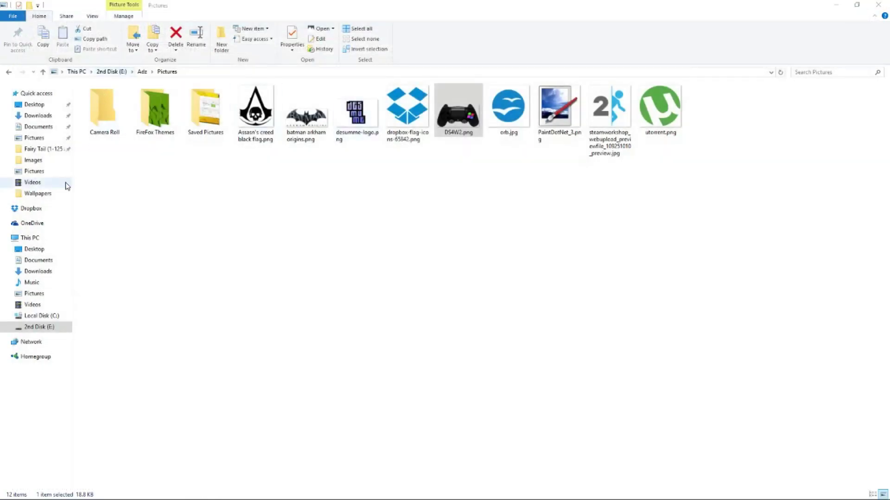
- Browse to Documents > Rainmeter > Skins > Honeycomb in File Explorer
click(42, 261)
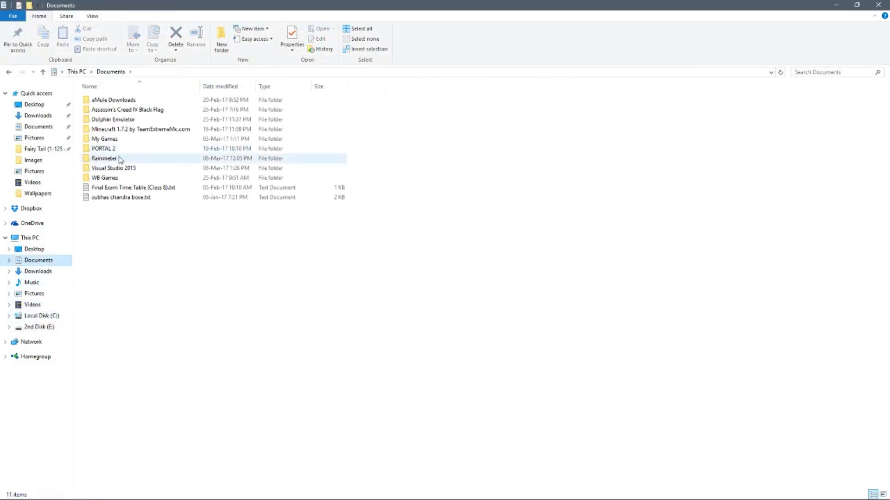
double_click(120, 161)
double_click(130, 99)
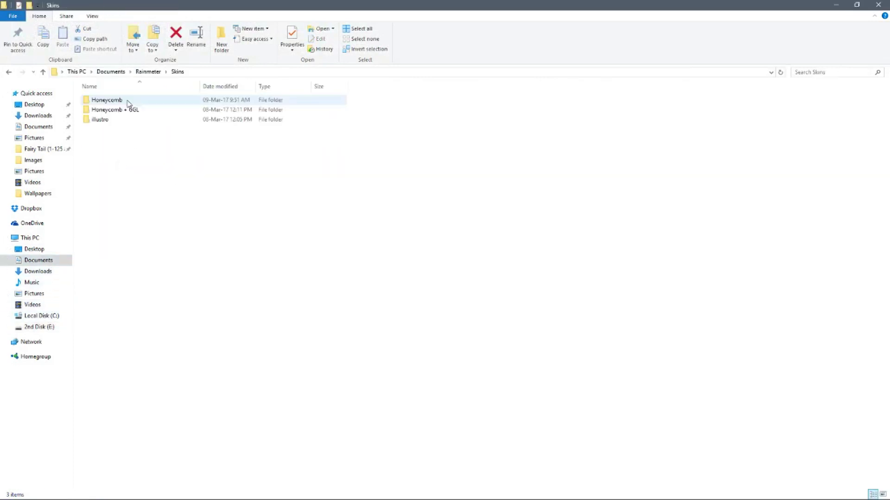
double_click(129, 101)
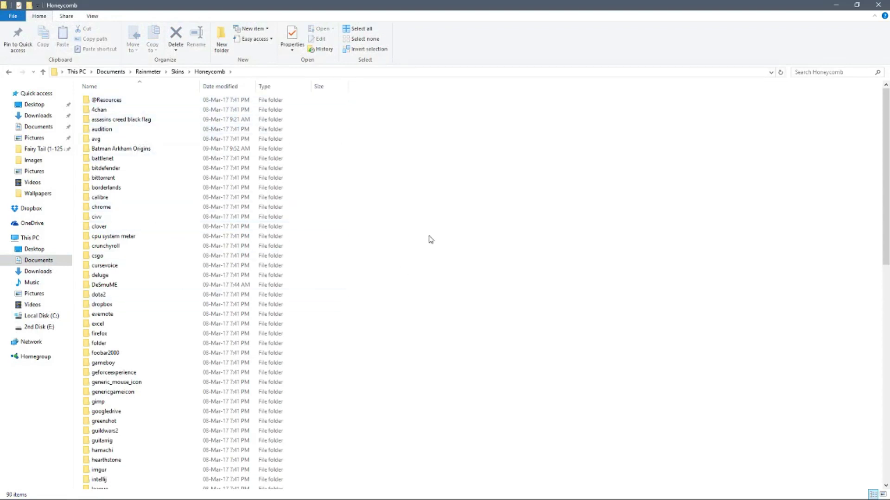
- Create a new folder there named DS4 Windows
key(ctrl+shift+n)
text(DS4Windows)
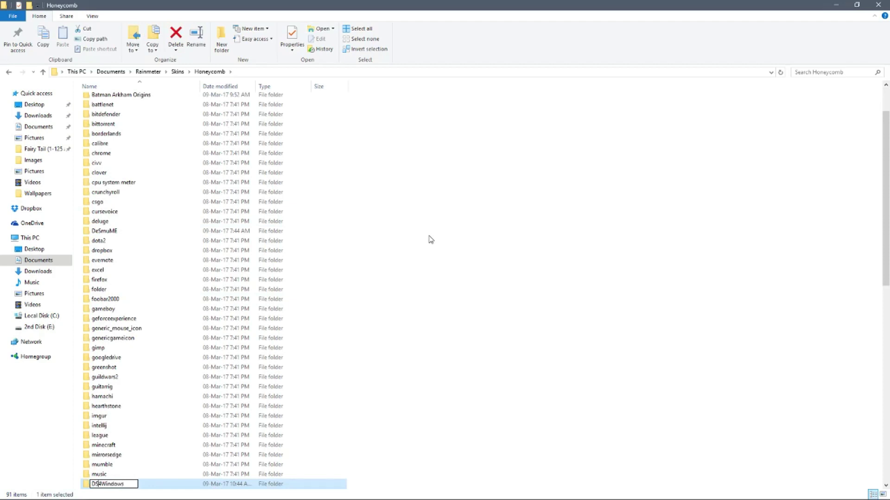
key(Return)
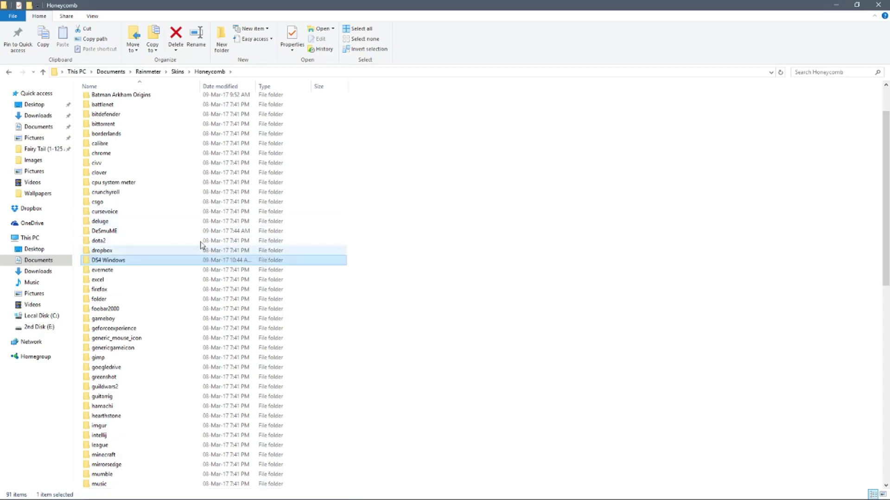
scroll(157, 223, up, 1)
scroll(139, 185, up, 1)
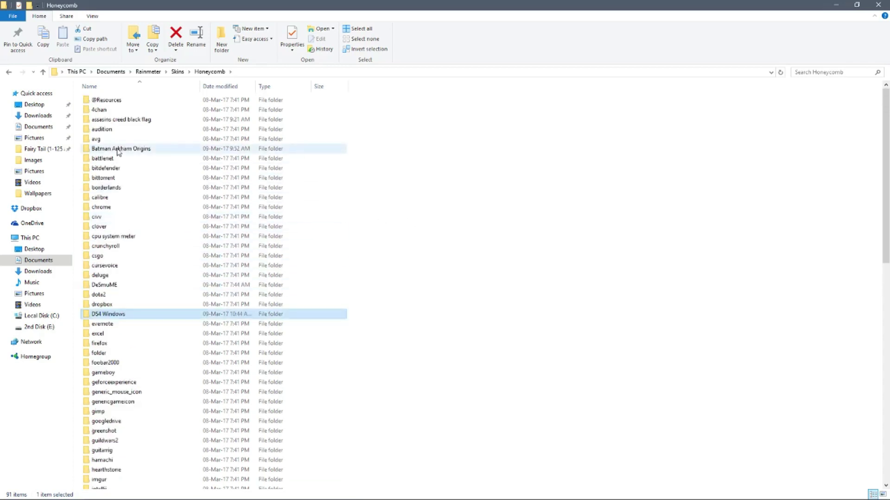
- Copy chrome.ini from the Honeycomb chrome skin folder
double_click(110, 206)
click(113, 102)
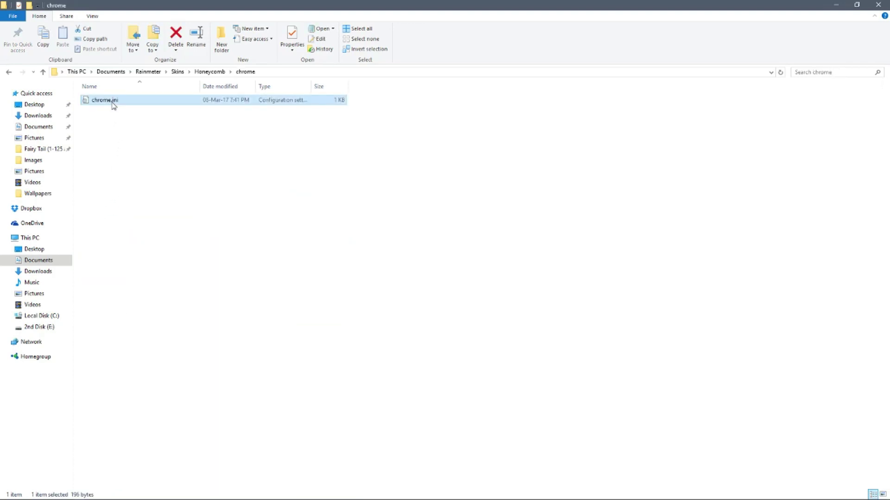
key(ctrl+c)
- Paste chrome.ini into the new DS4 Windows folder
click(8, 73)
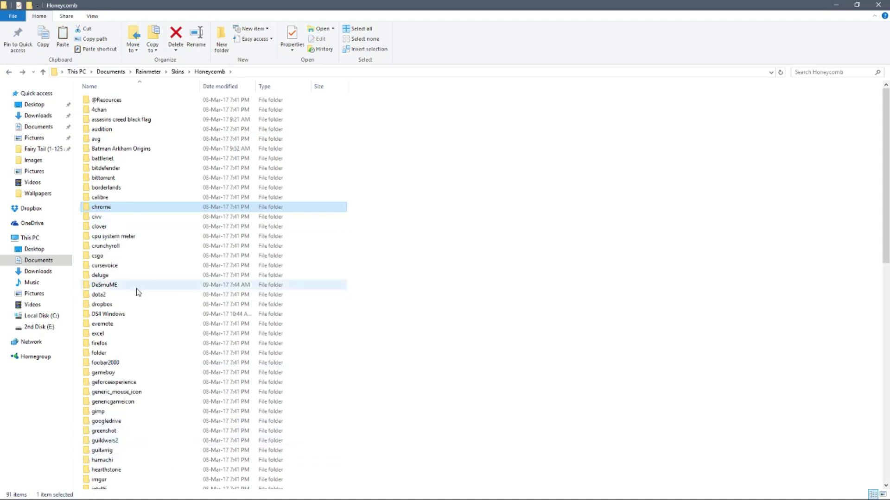
scroll(130, 297, down, 5)
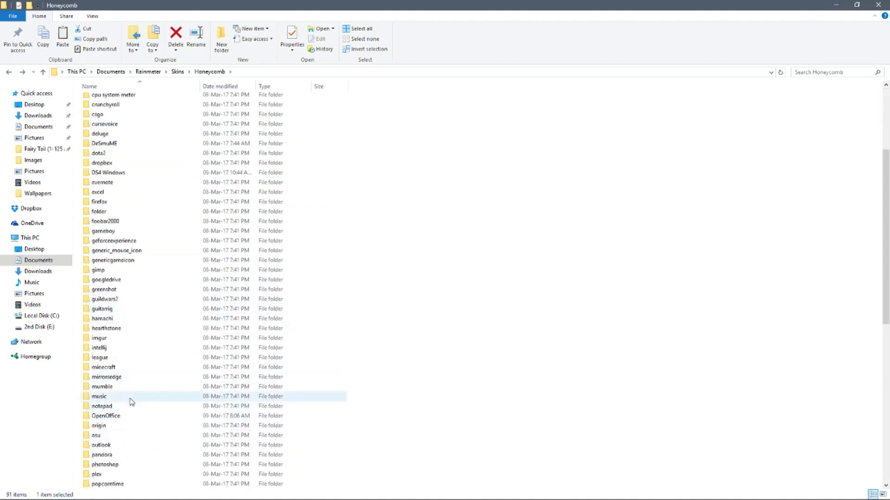
scroll(135, 325, down, 12)
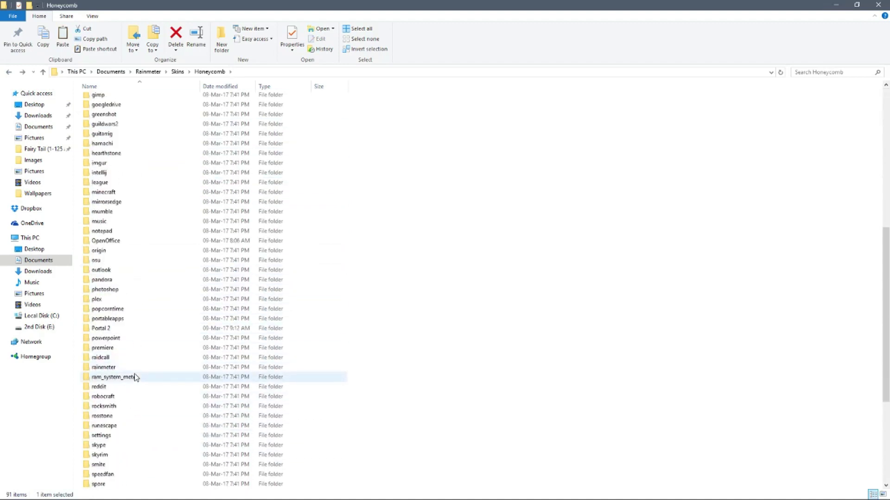
scroll(136, 377, up, 17)
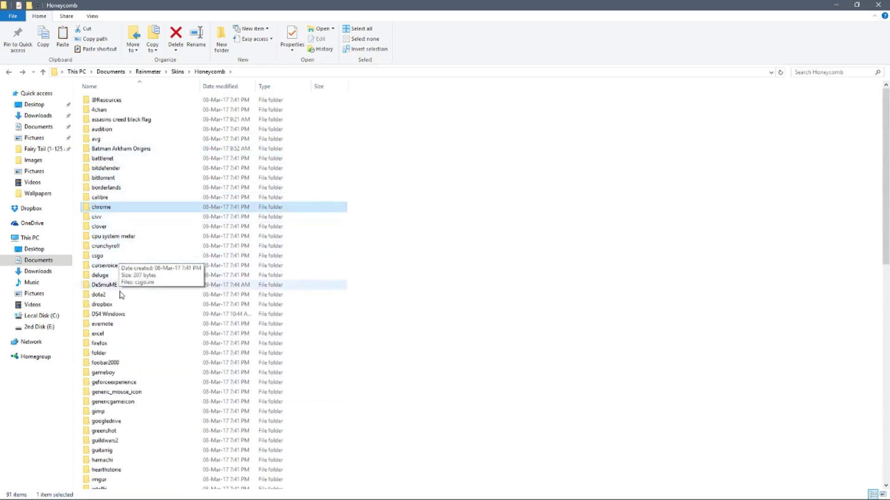
double_click(135, 314)
key(ctrl+v)
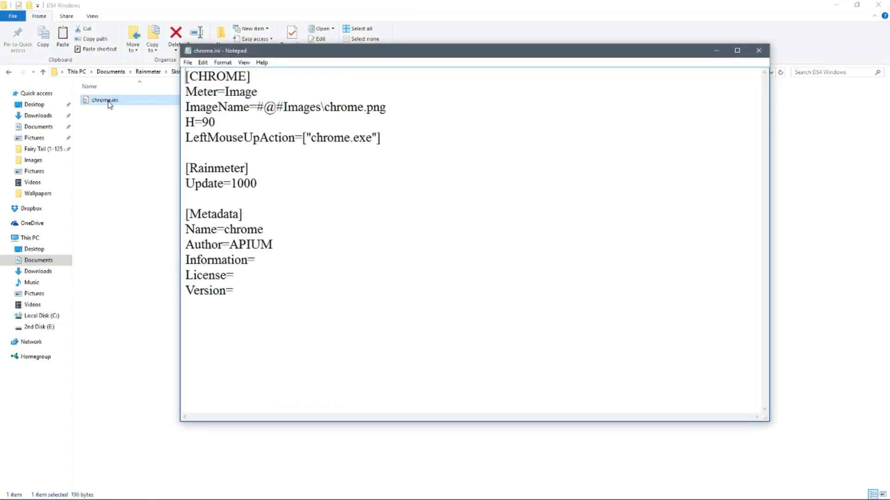
- Rename the [CHROME] section header to [DS4 Windows], correcting the typing slips
drag(242, 81, 193, 79)
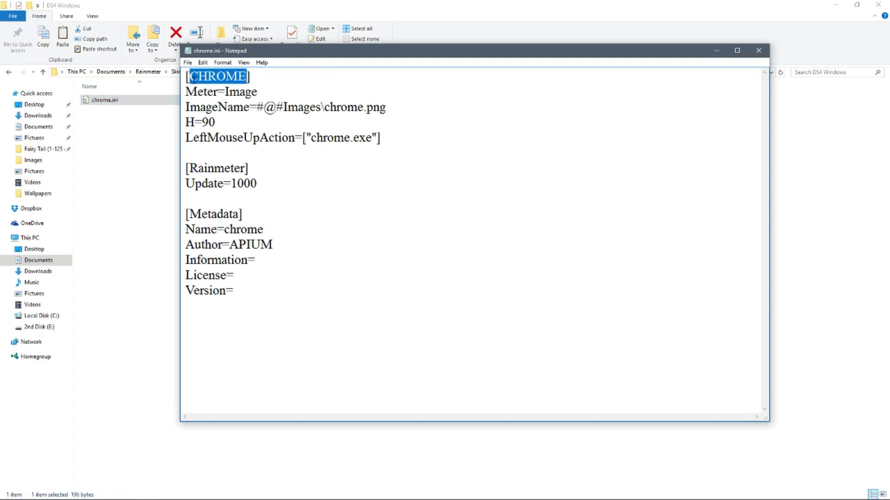
text(DS$ WINDOW)
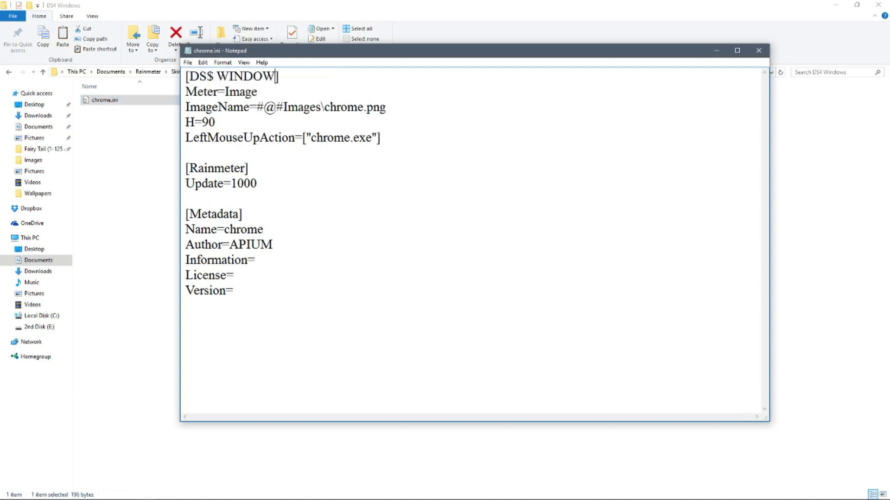
key(BackSpace)
key(BackSpace)
key(BackSpace)
key(BackSpace)
key(BackSpace)
key(BackSpace)
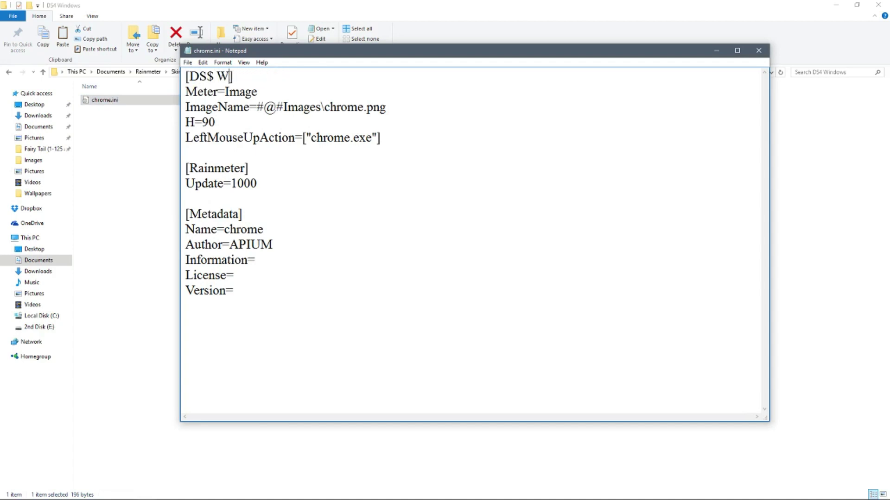
text(indow)
key(ctrl+shift+Left)
key(ctrl+shift+Left)
key(ctrl+shift+Left)
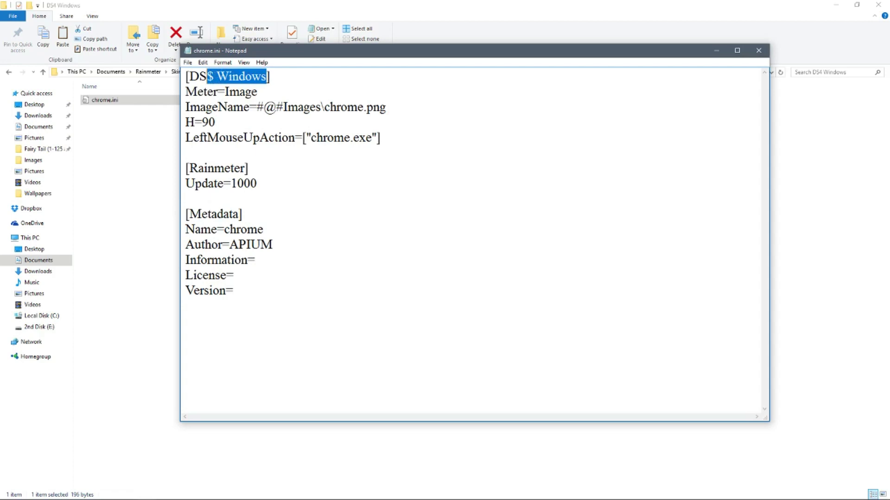
key(ctrl+c)
key(Home)
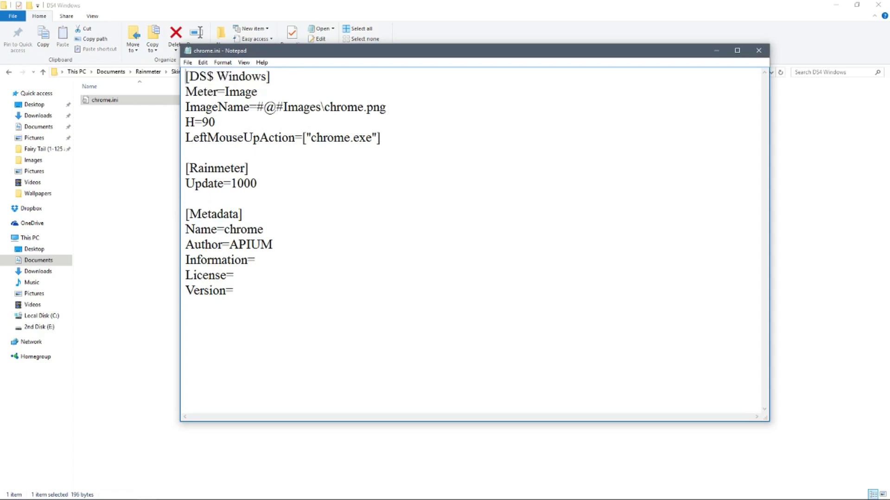
key(Right)
key(Right)
key(Right)
key(Right)
key(BackSpace)
text(4)
key(Left)
key(shift+Right)
key(shift+Right)
key(shift+Right)
key(shift+Right)
key(shift+Right)
key(shift+Right)
key(shift+Right)
key(shift+Right)
key(shift+Right)
key(shift+Right)
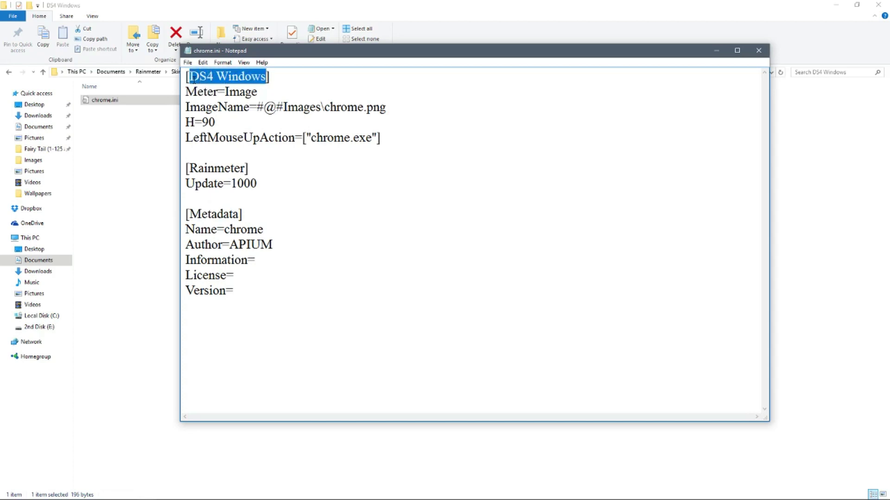
- Change the image to ds4windows.png and update the Name and author metadata
click(363, 109)
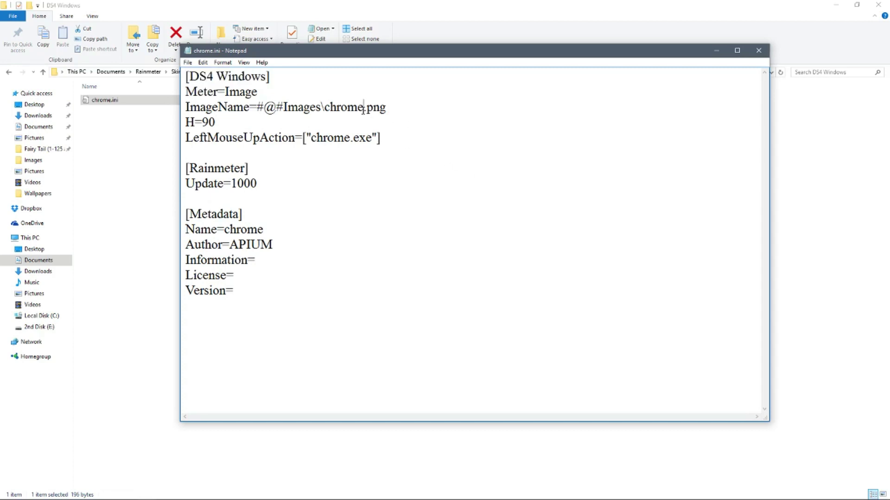
key(BackSpace)
key(BackSpace)
key(BackSpace)
key(BackSpace)
key(BackSpace)
key(BackSpace)
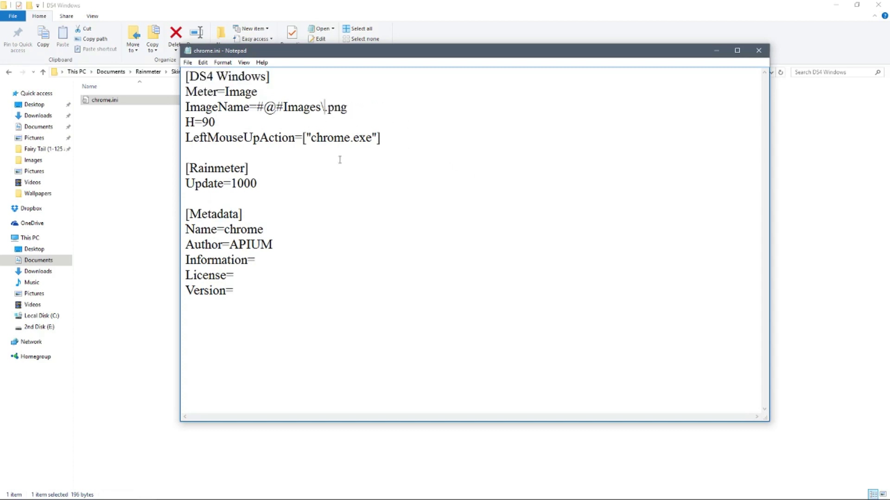
text(ds4windows)
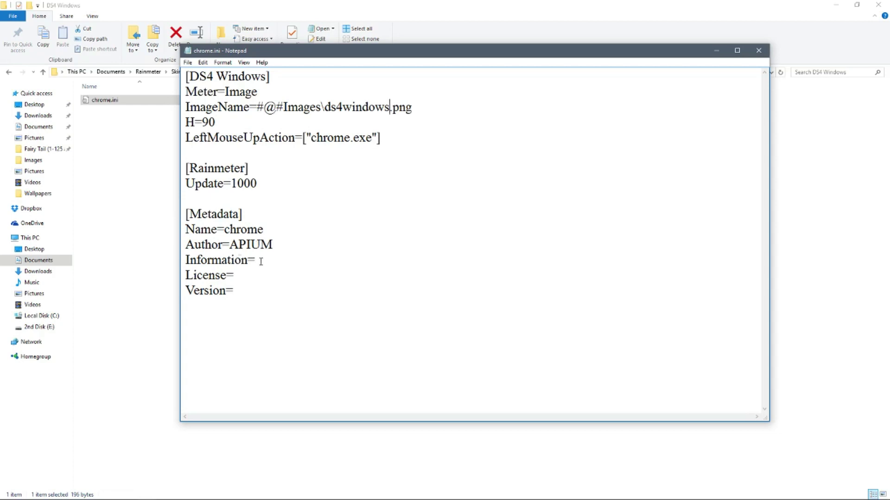
drag(276, 246, 225, 229)
text(ADZ)
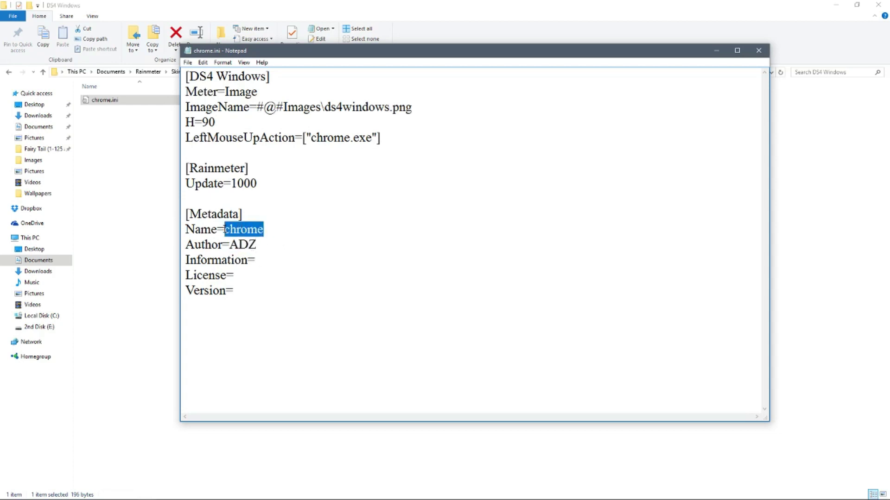
text(DS4 Windows)
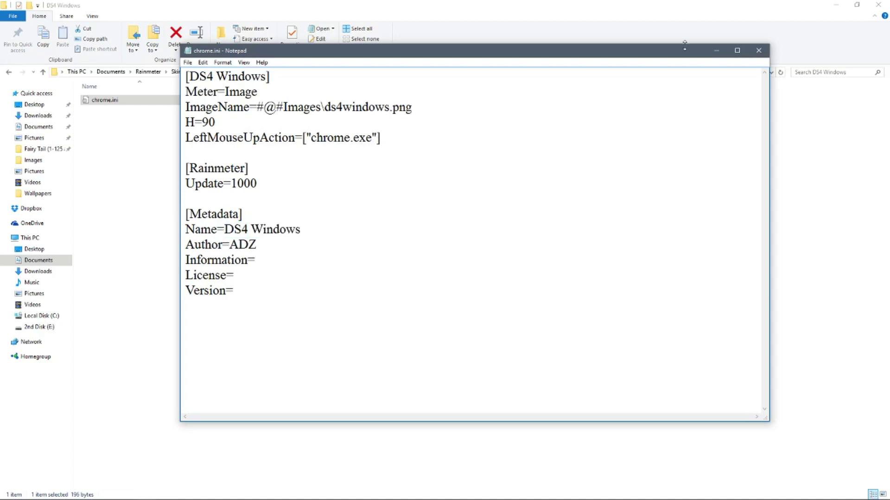
click(717, 50)
- Copy the full path of the desktop DS4Windows folder from its address bar
click(836, 4)
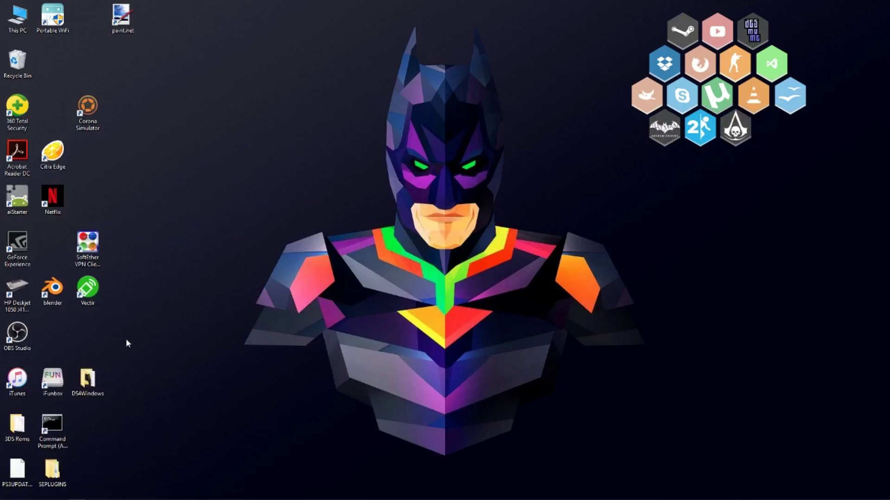
double_click(88, 380)
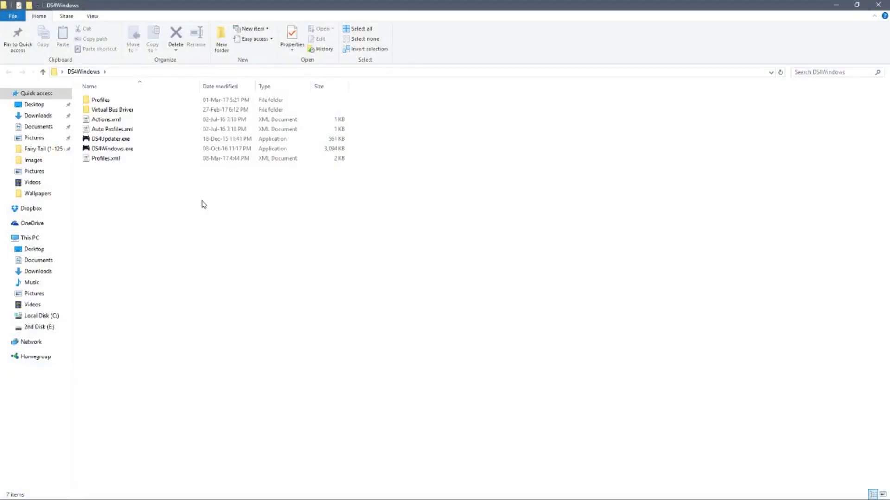
click(125, 149)
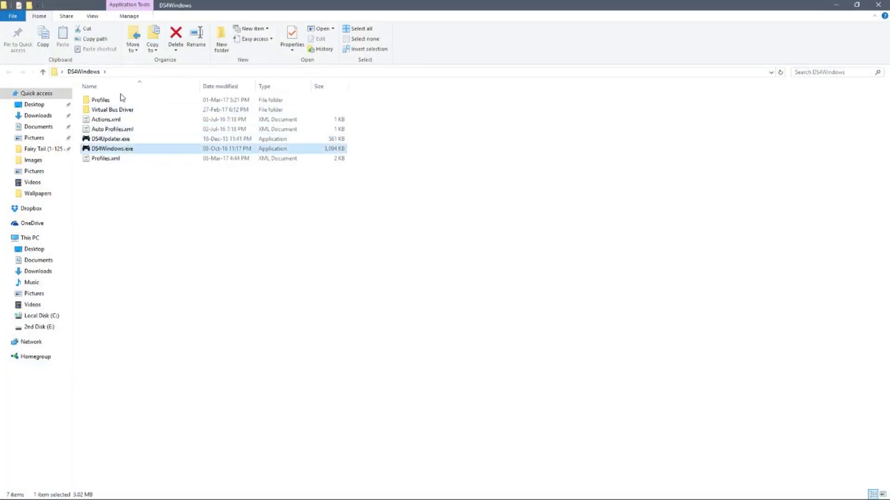
click(120, 73)
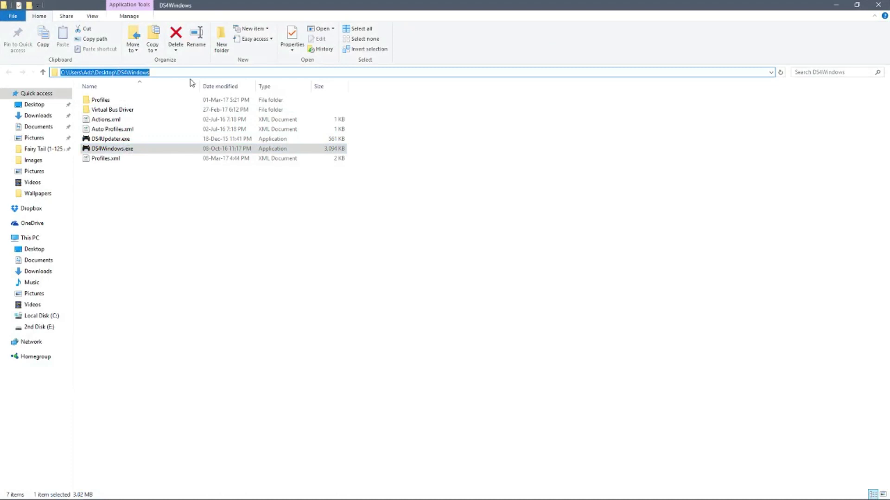
- Replace chrome.exe with the copied path plus \DS4Windows.exe, then save chrome.ini
click(145, 493)
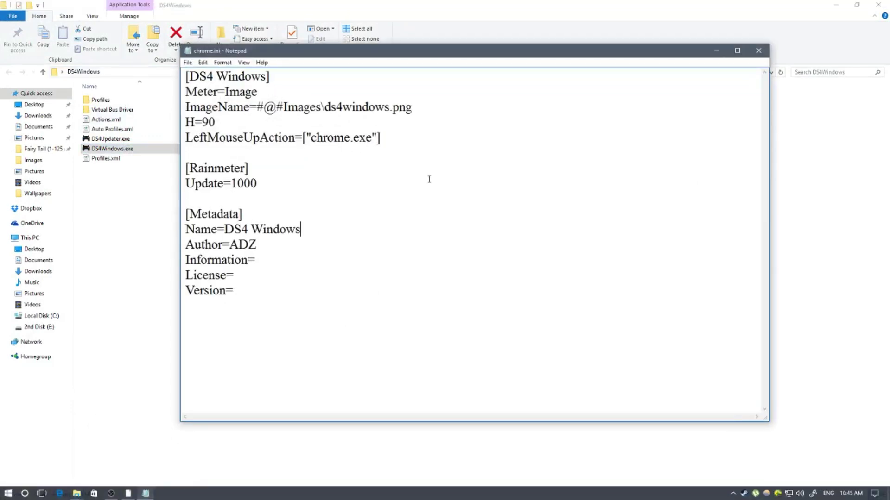
double_click(344, 138)
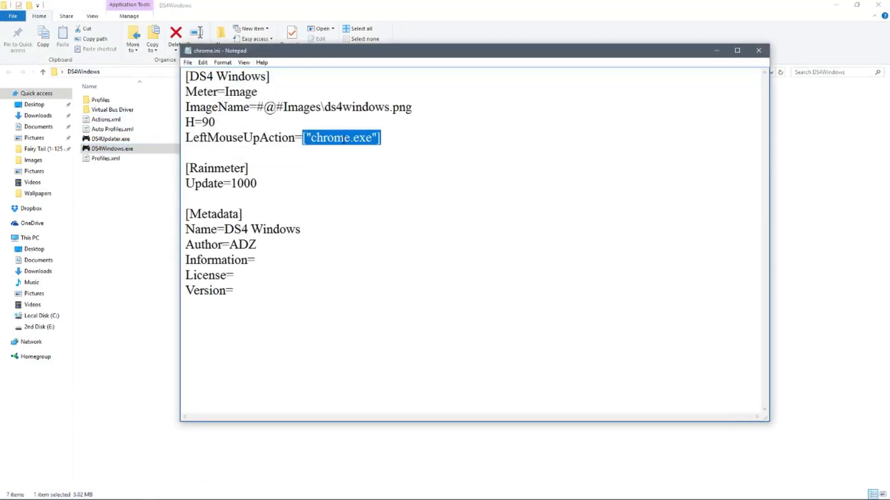
drag(309, 138, 371, 139)
key(ctrl+v)
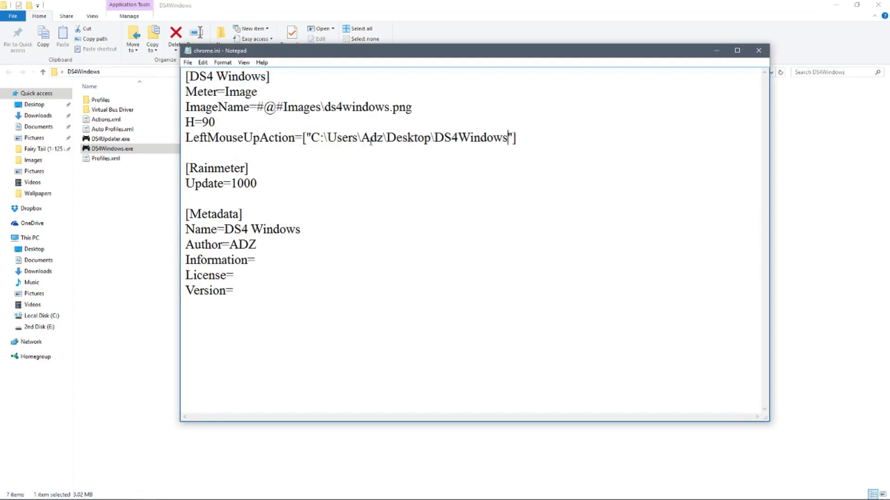
text(\DS$)
key(BackSpace)
text(4W)
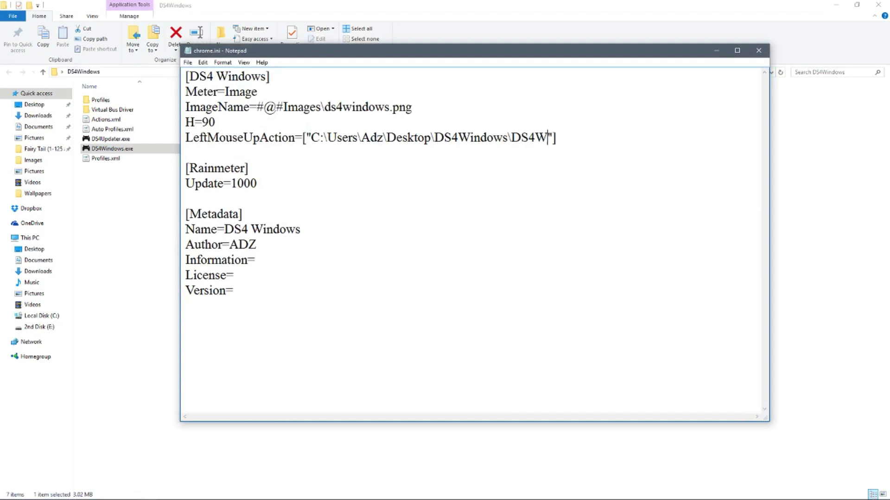
text(indows.exe)
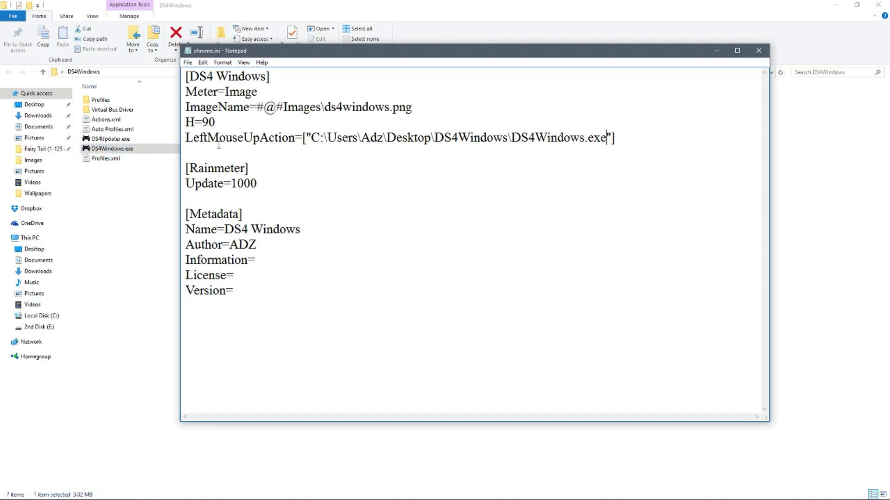
click(760, 52)
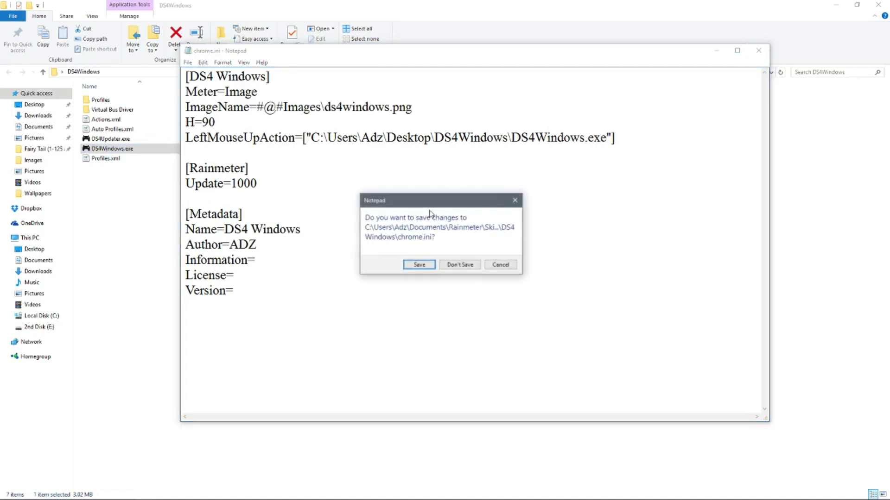
click(413, 267)
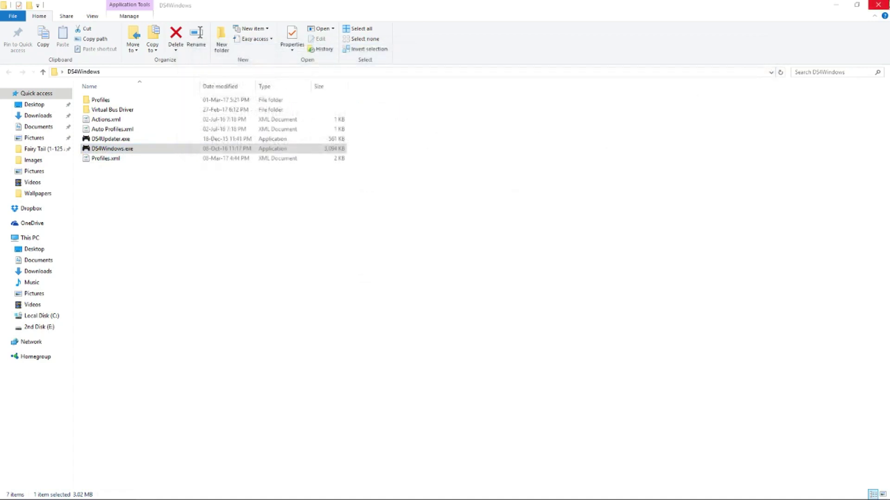
- Close the DS4Windows and browser windows and open Rainmeter's skin manager
click(878, 4)
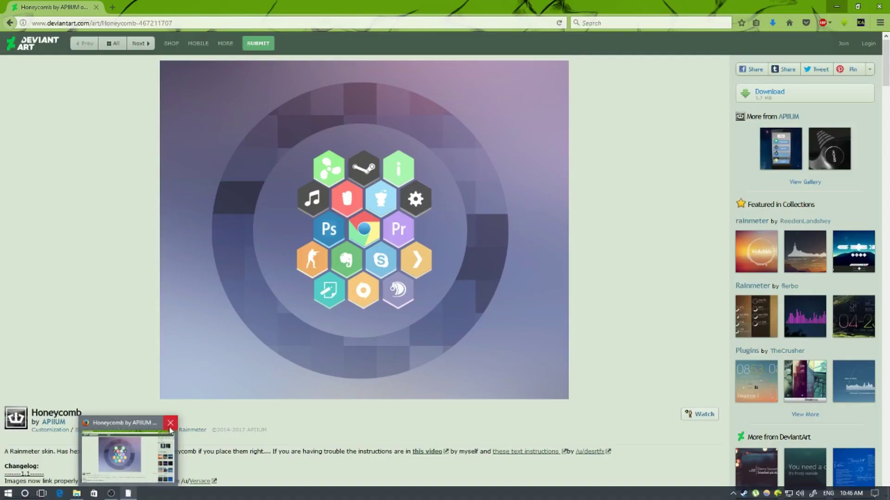
click(171, 422)
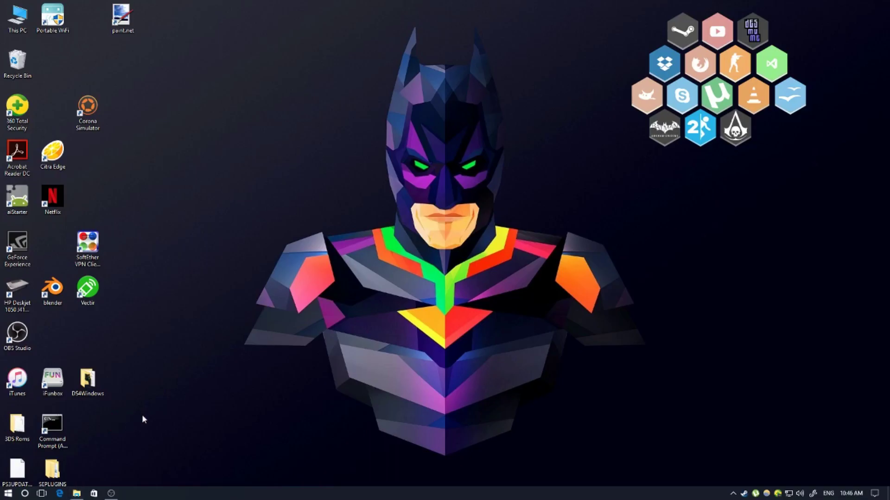
right_click(725, 133)
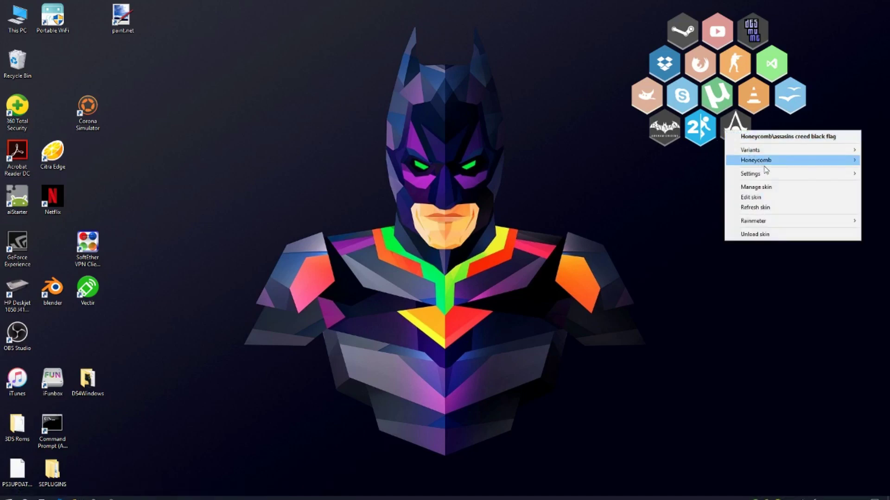
mouse_move(764, 221)
click(682, 222)
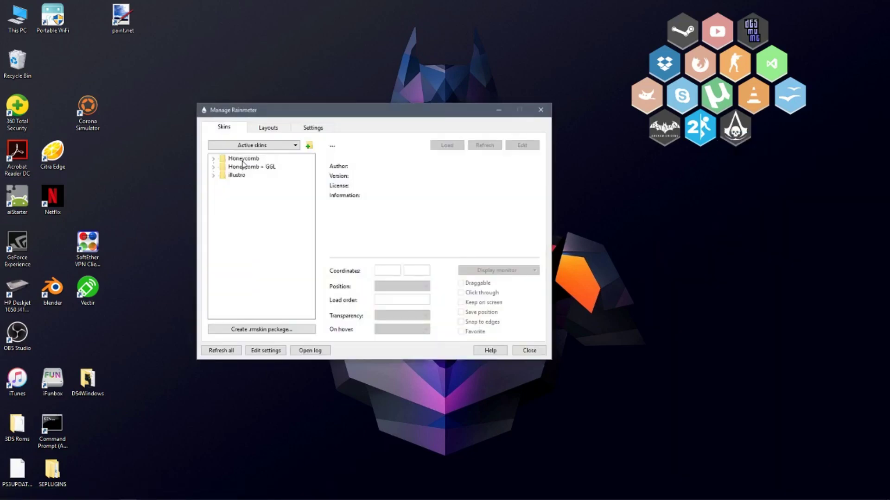
- Refresh all skins, then load Honeycomb > DS4 Windows > chrome.ini
click(213, 158)
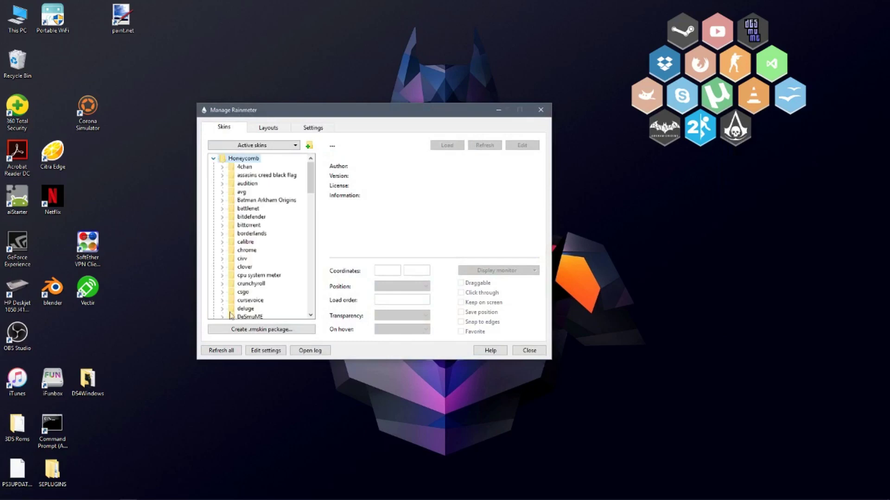
click(222, 351)
scroll(234, 299, down, 1)
scroll(241, 313, down, 1)
click(223, 292)
click(255, 301)
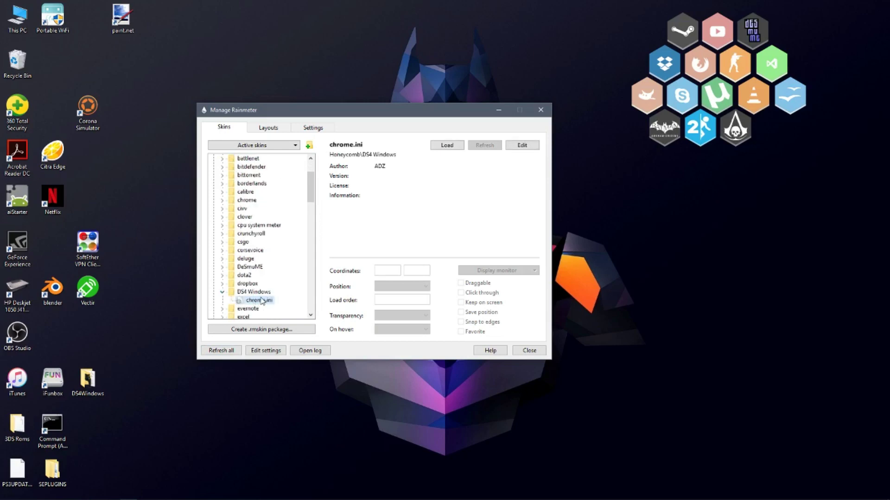
click(447, 146)
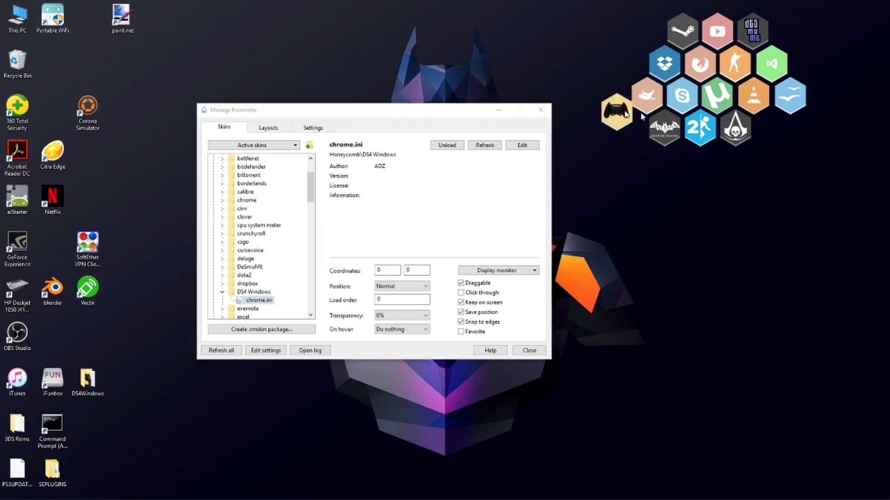